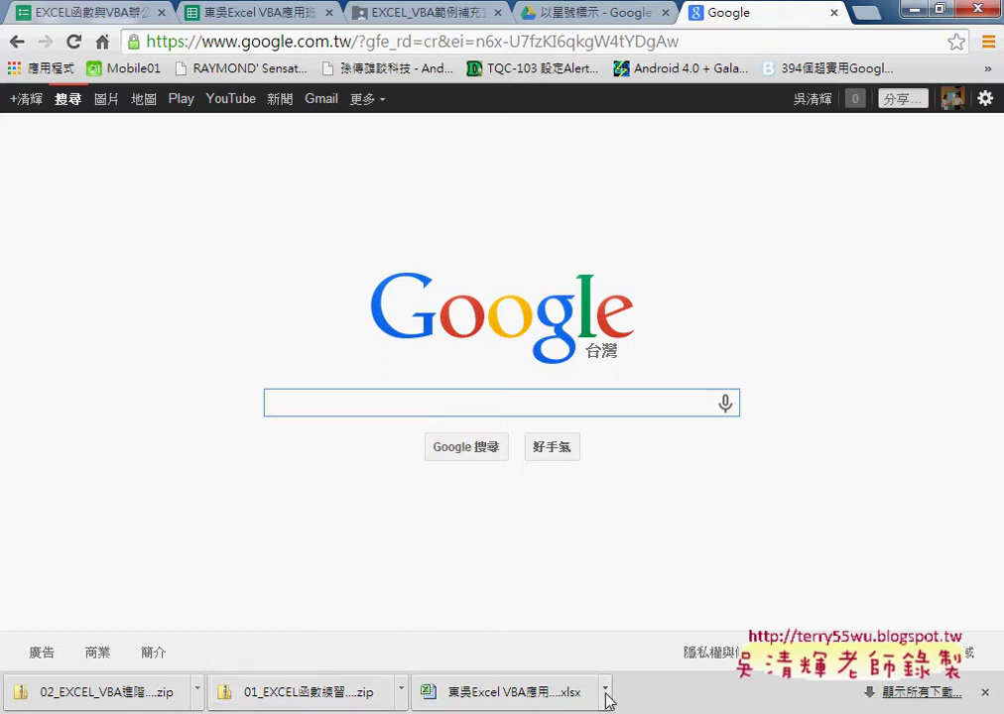
- Glance at the 東吳Excel VBA應用班 responses spreadsheet, then show the live EXCEL函數與VBA辦公自動化班課前問卷 form
{"action": "left_click", "coordinate": [205, 12]}
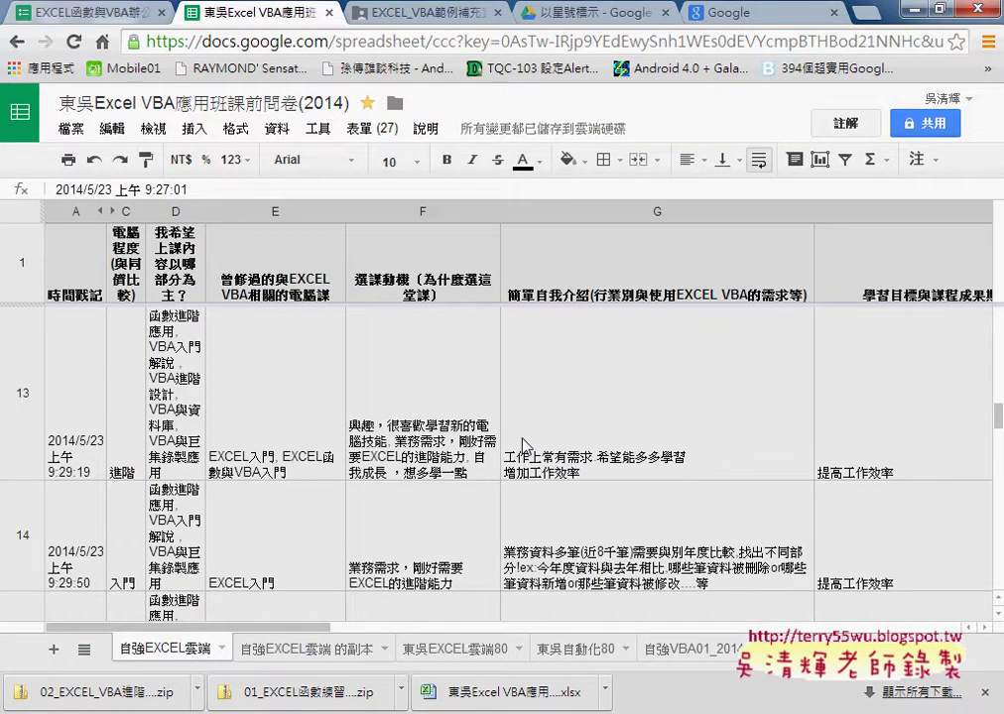
{"action": "left_click", "coordinate": [110, 14]}
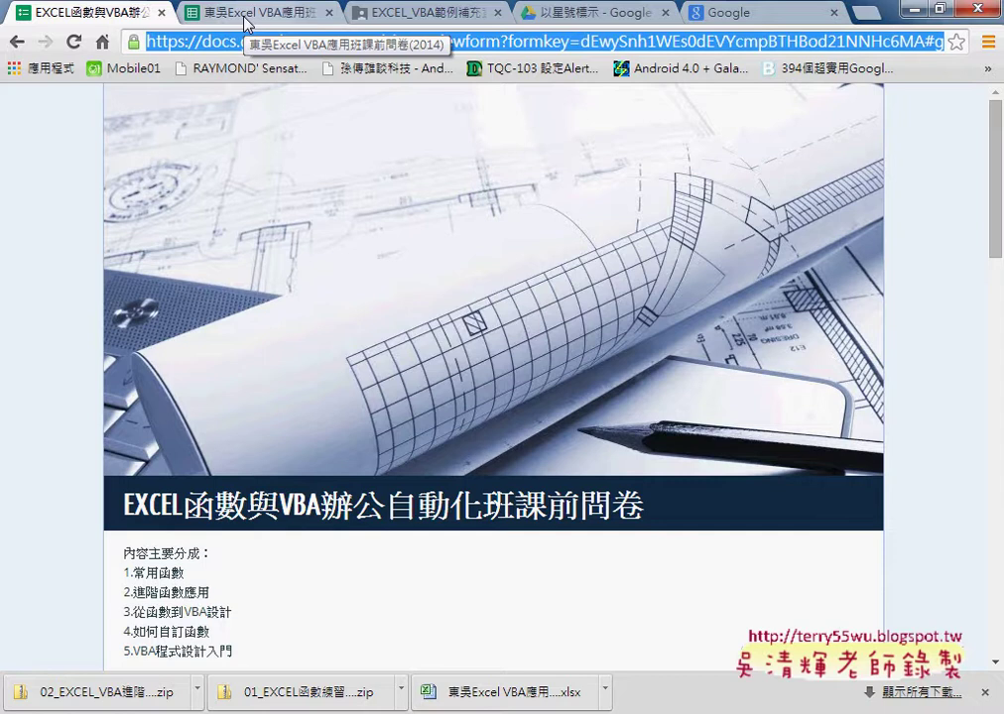
- Scroll through the live form and highlight its title and course description
{"action": "scroll", "coordinate": [302, 250], "scroll_direction": "down", "scroll_amount": 2}
{"action": "scroll", "coordinate": [308, 286], "scroll_direction": "down", "scroll_amount": 2}
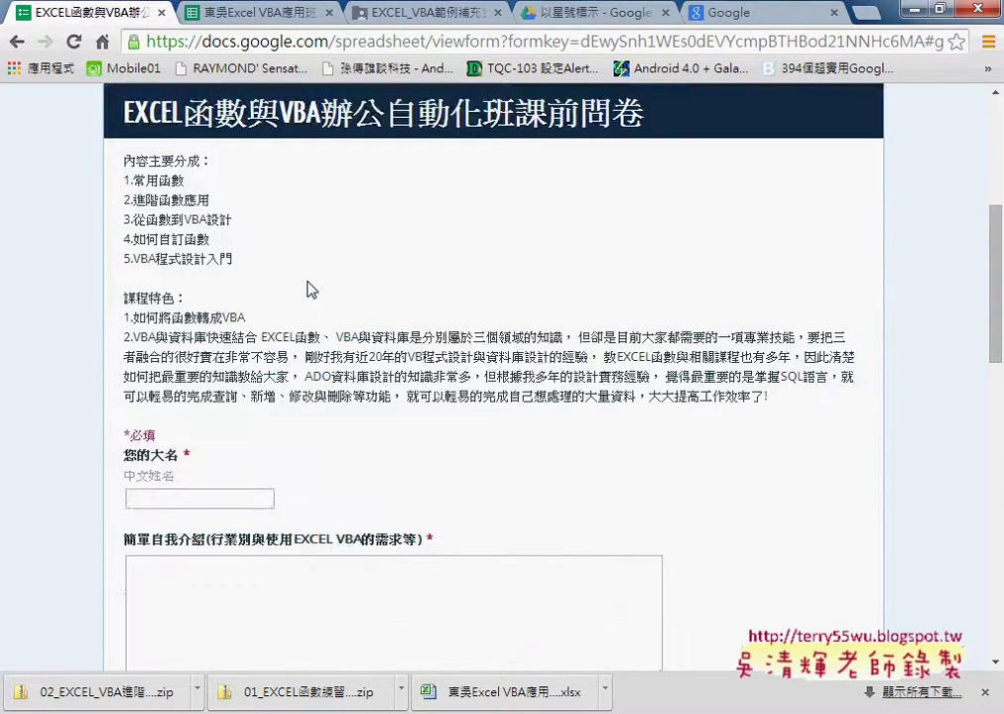
{"action": "scroll", "coordinate": [308, 286], "scroll_direction": "down", "scroll_amount": 3}
{"action": "scroll", "coordinate": [308, 286], "scroll_direction": "down", "scroll_amount": 3}
{"action": "scroll", "coordinate": [307, 289], "scroll_direction": "down", "scroll_amount": 4}
{"action": "scroll", "coordinate": [308, 289], "scroll_direction": "down", "scroll_amount": 1}
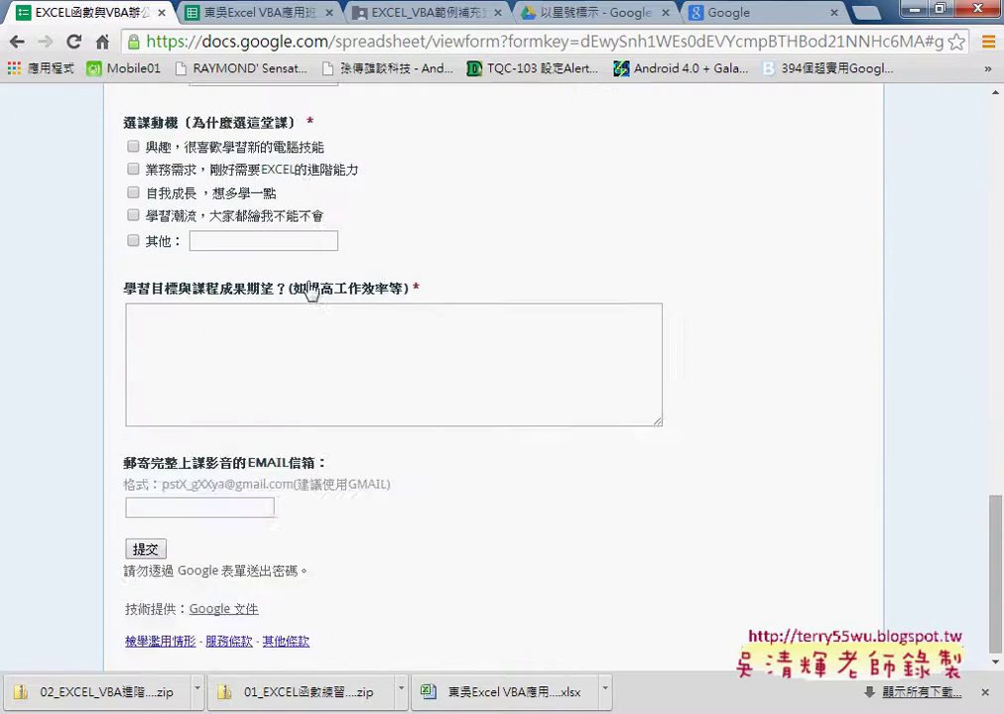
{"action": "scroll", "coordinate": [310, 287], "scroll_direction": "up", "scroll_amount": 5}
{"action": "scroll", "coordinate": [309, 284], "scroll_direction": "up", "scroll_amount": 4}
{"action": "scroll", "coordinate": [308, 284], "scroll_direction": "up", "scroll_amount": 3}
{"action": "scroll", "coordinate": [308, 288], "scroll_direction": "up", "scroll_amount": 2}
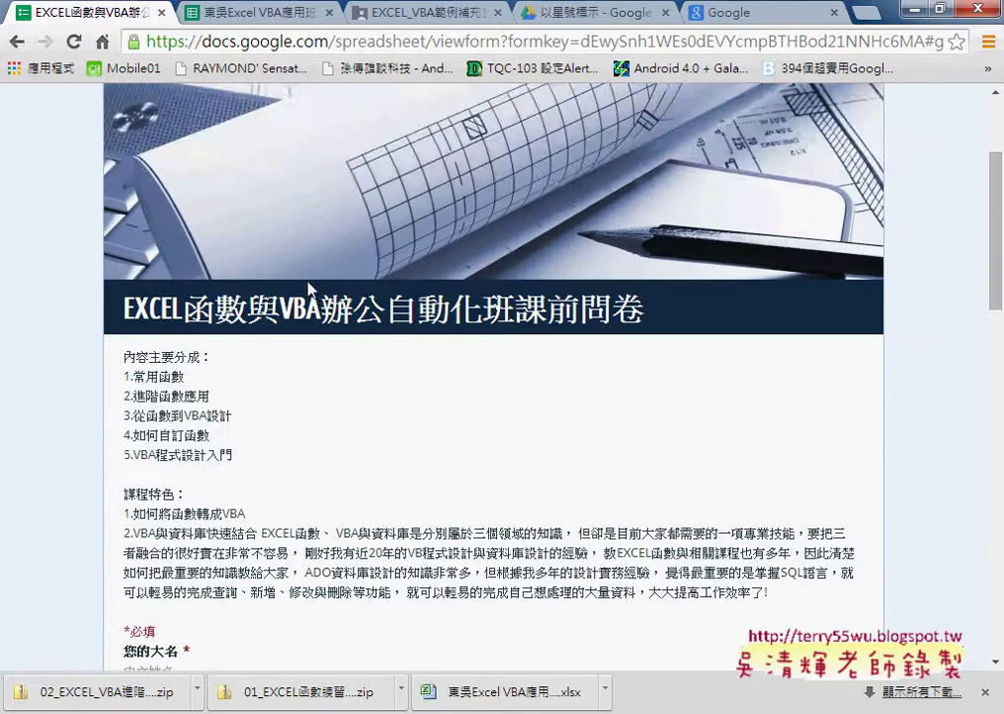
{"action": "scroll", "coordinate": [307, 287], "scroll_direction": "down", "scroll_amount": 1}
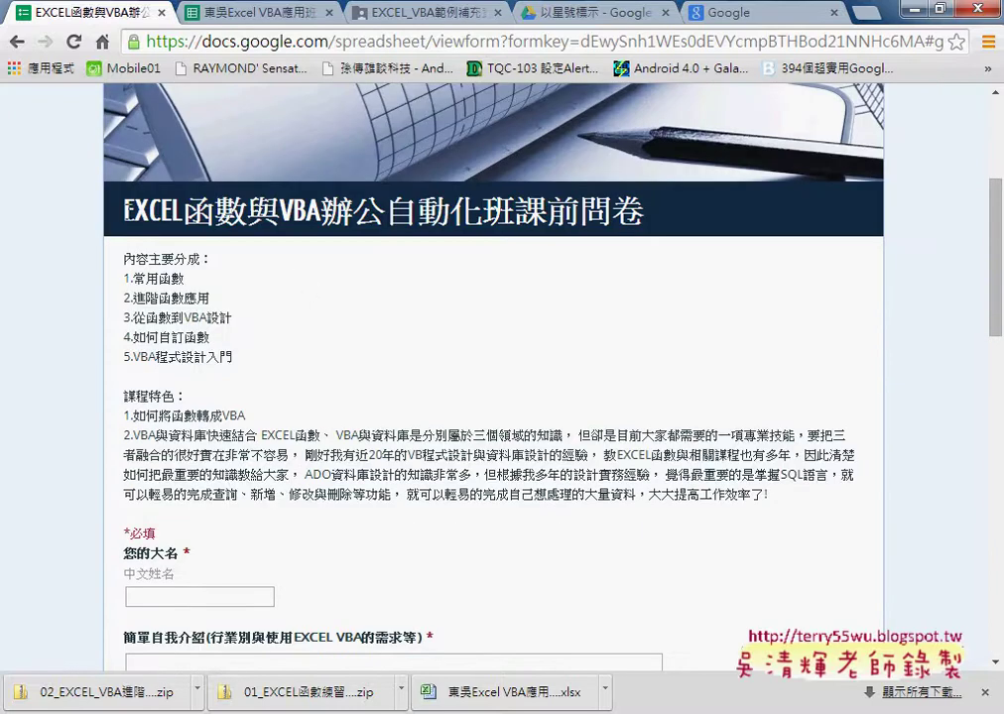
{"action": "mouse_move", "coordinate": [100, 167]}
{"action": "left_mouse_down"}
{"action": "mouse_move", "coordinate": [188, 178]}
{"action": "mouse_move", "coordinate": [504, 182]}
{"action": "mouse_move", "coordinate": [668, 230]}
{"action": "left_mouse_up"}
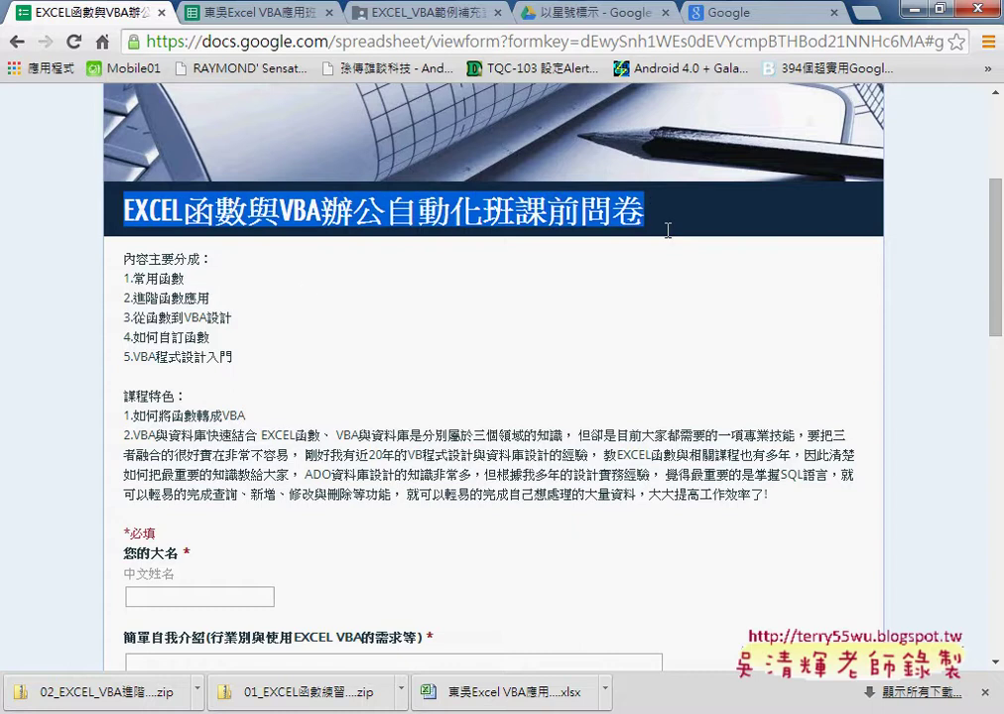
{"action": "mouse_move", "coordinate": [125, 259]}
{"action": "left_mouse_down"}
{"action": "mouse_move", "coordinate": [639, 517]}
{"action": "mouse_move", "coordinate": [870, 493]}
{"action": "left_mouse_up"}
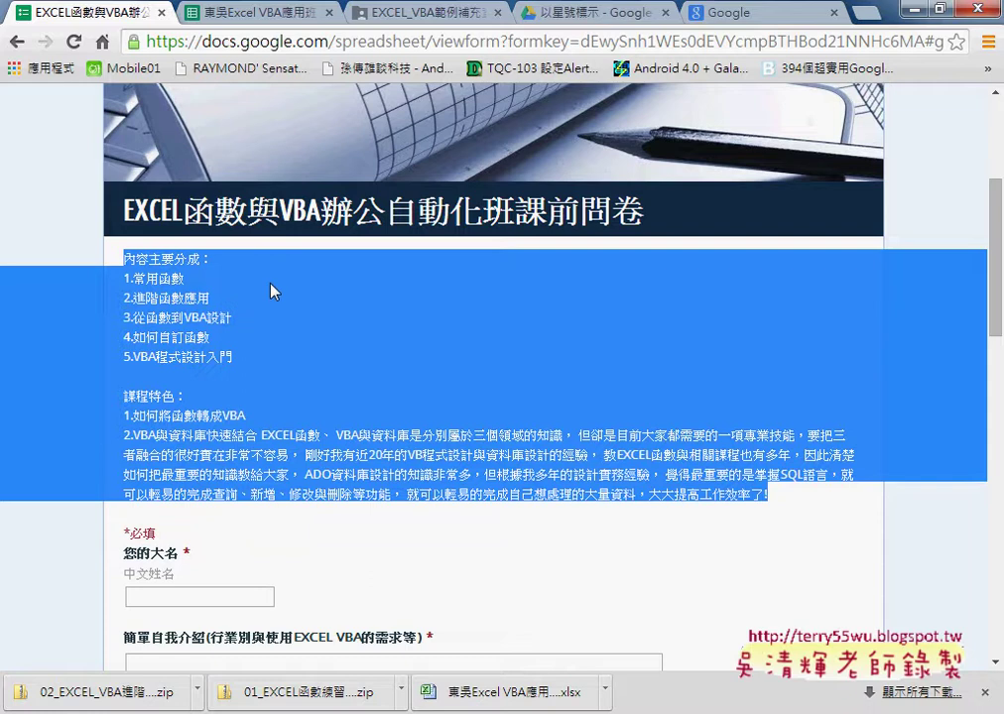
- Highlight the 您的大名 label and try the name and self-introduction answer boxes
{"action": "scroll", "coordinate": [287, 356], "scroll_direction": "down", "scroll_amount": 2}
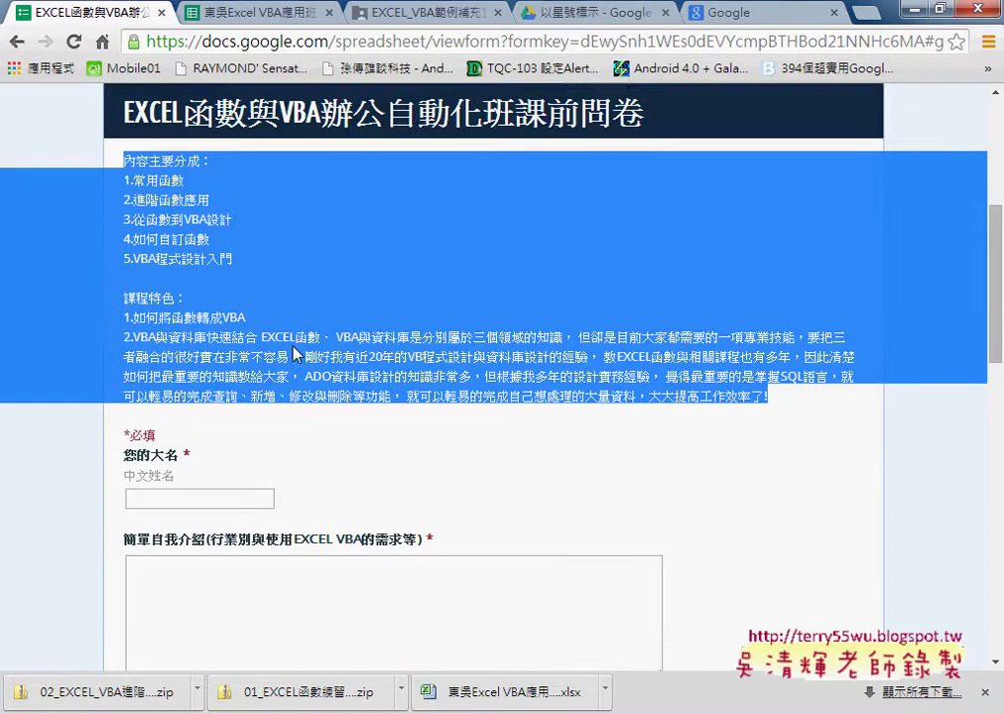
{"action": "triple_click", "coordinate": [127, 359]}
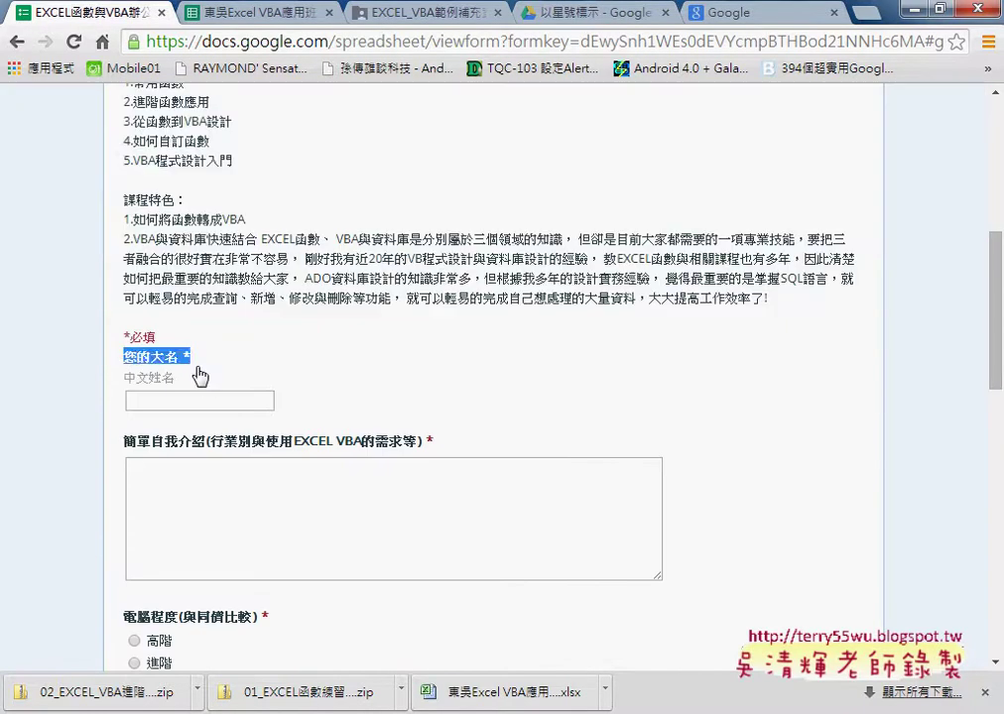
{"action": "left_click", "coordinate": [198, 375]}
{"action": "left_click", "coordinate": [186, 401]}
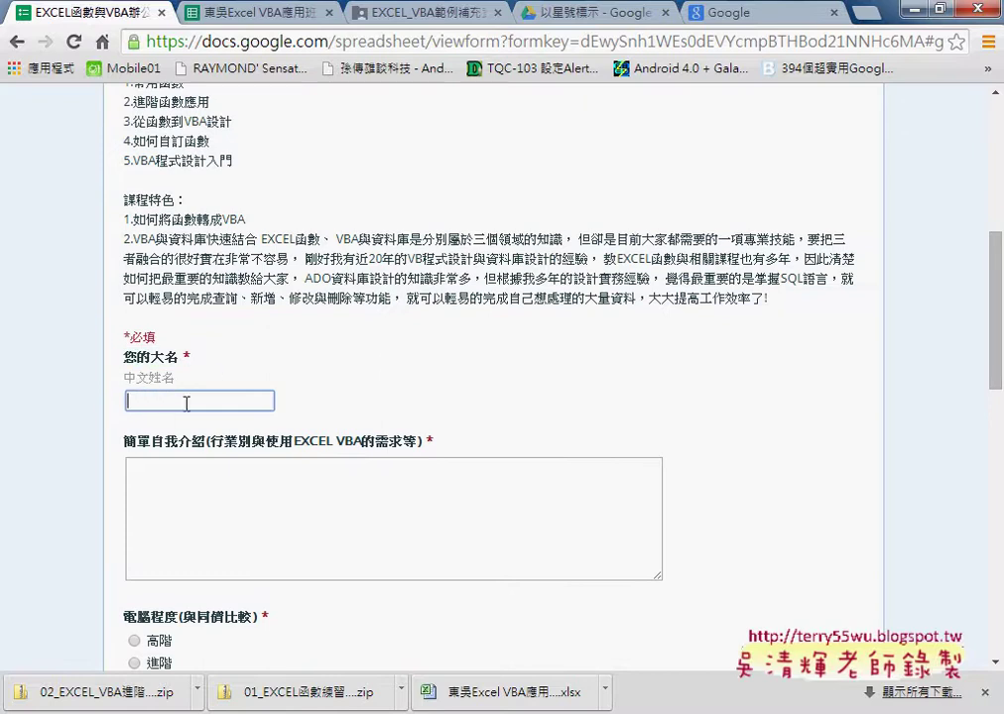
{"action": "triple_click", "coordinate": [128, 359]}
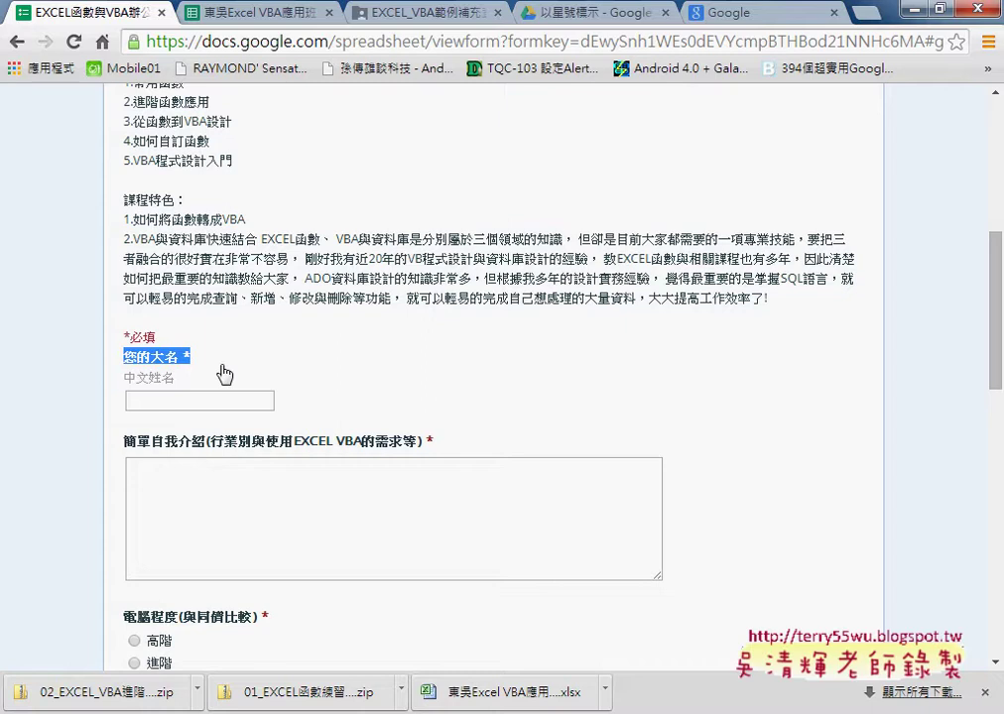
{"action": "left_click", "coordinate": [223, 373]}
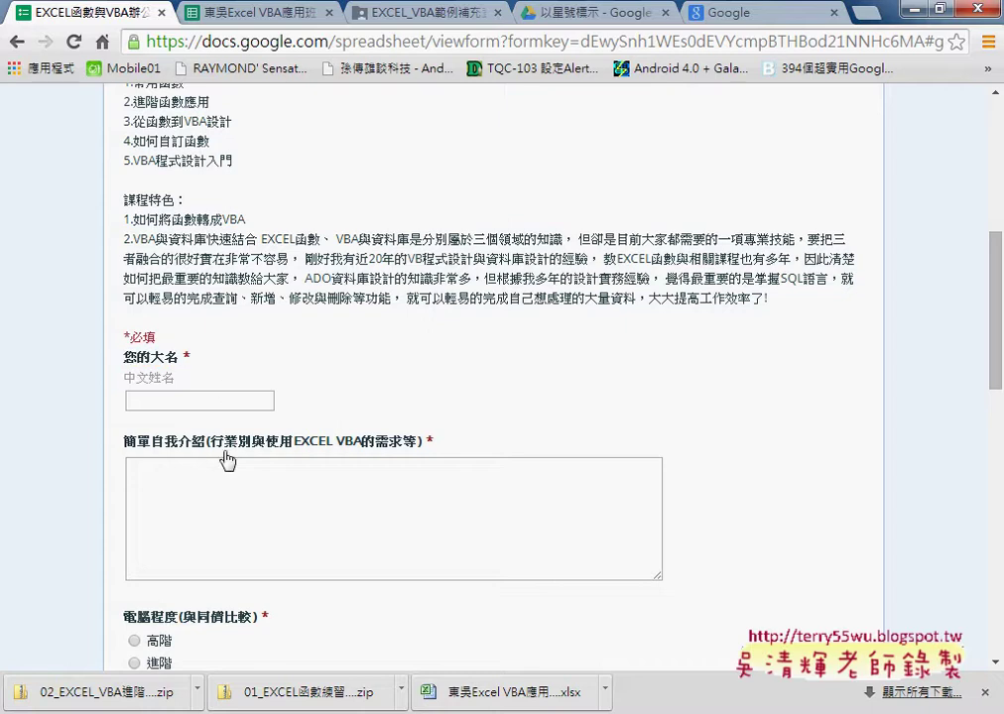
{"action": "left_click", "coordinate": [217, 490]}
{"action": "scroll", "coordinate": [224, 482], "scroll_direction": "down", "scroll_amount": 1}
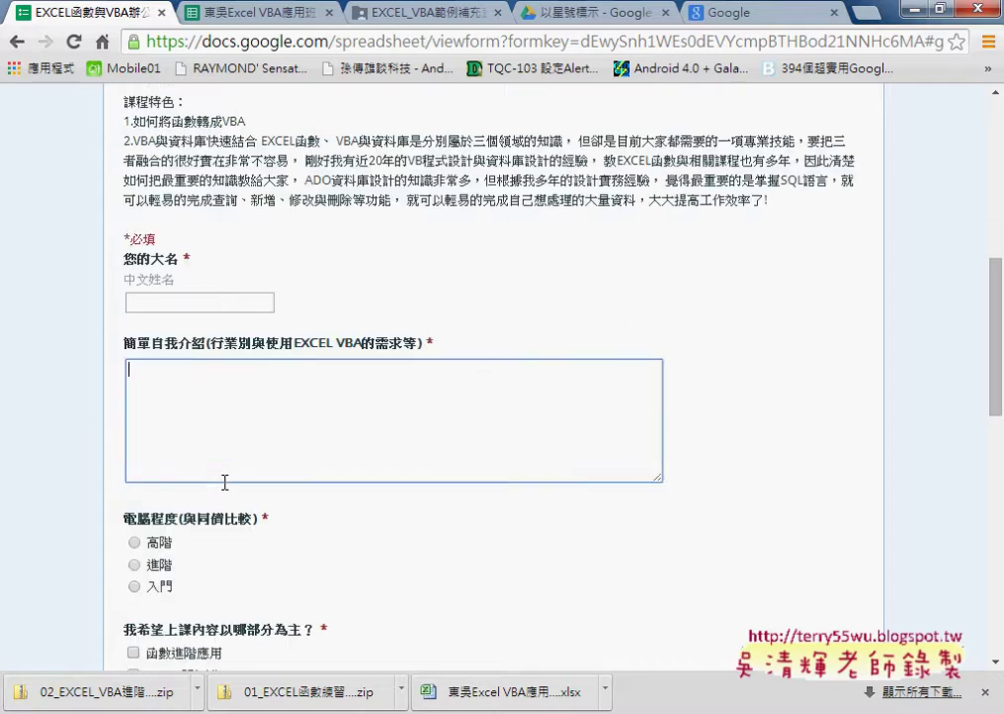
{"action": "left_click", "coordinate": [220, 305]}
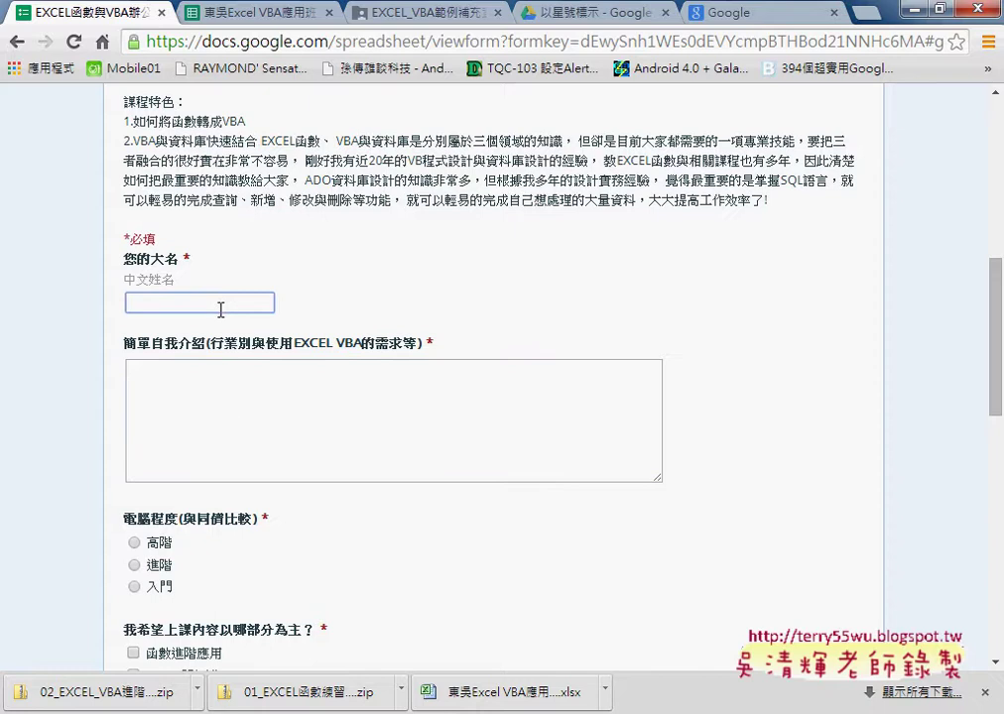
{"action": "left_click", "coordinate": [233, 408]}
- Choose 高階 as computer level and tick 函數進階應用, VBA入門解說 and VBA進階設計
{"action": "scroll", "coordinate": [232, 407], "scroll_direction": "down", "scroll_amount": 2}
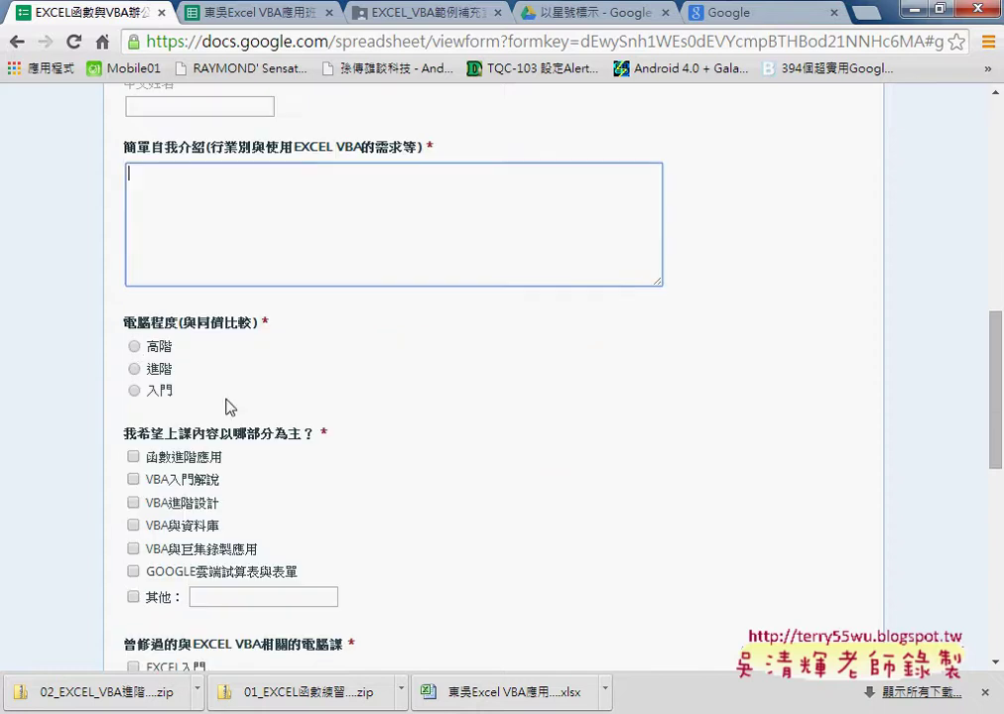
{"action": "left_click", "coordinate": [134, 346]}
{"action": "left_click", "coordinate": [133, 457]}
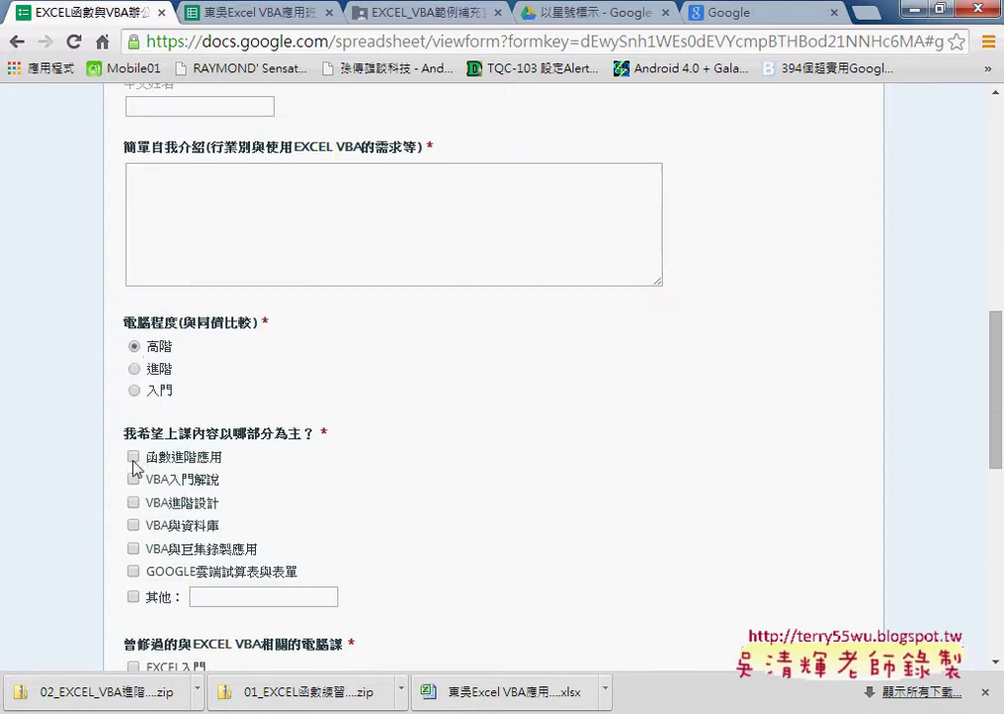
{"action": "left_click", "coordinate": [133, 479]}
{"action": "left_click", "coordinate": [133, 503]}
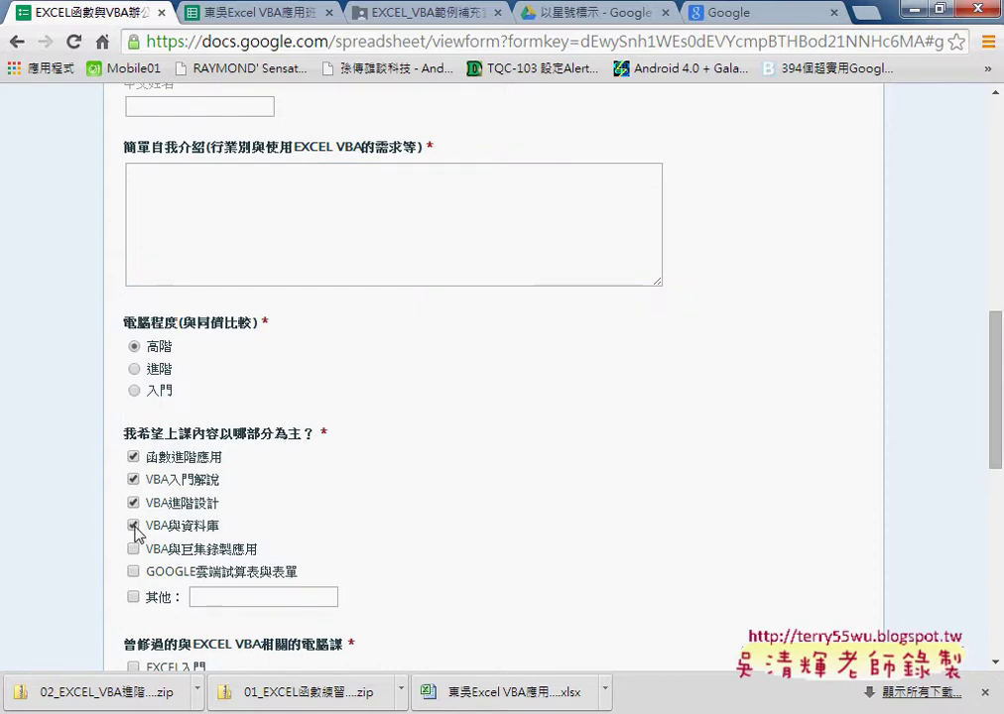
- Scroll to the bottom of the form and return to the responses spreadsheet
{"action": "scroll", "coordinate": [137, 533], "scroll_direction": "down", "scroll_amount": 3}
{"action": "scroll", "coordinate": [162, 522], "scroll_direction": "down", "scroll_amount": 2}
{"action": "scroll", "coordinate": [153, 590], "scroll_direction": "down", "scroll_amount": 2}
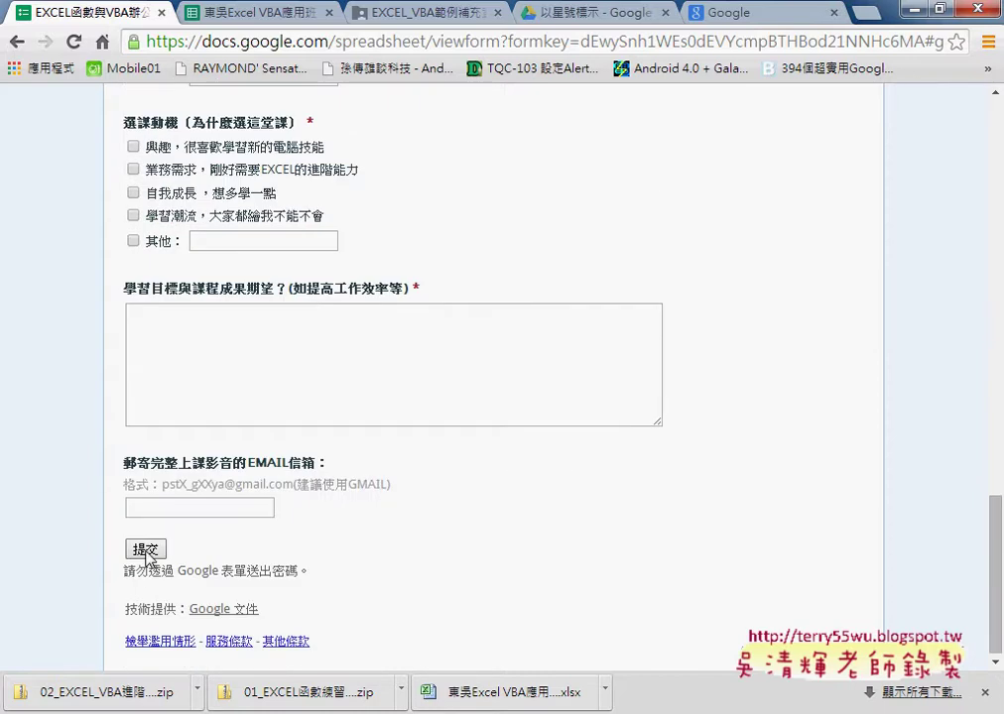
{"action": "left_click", "coordinate": [250, 12]}
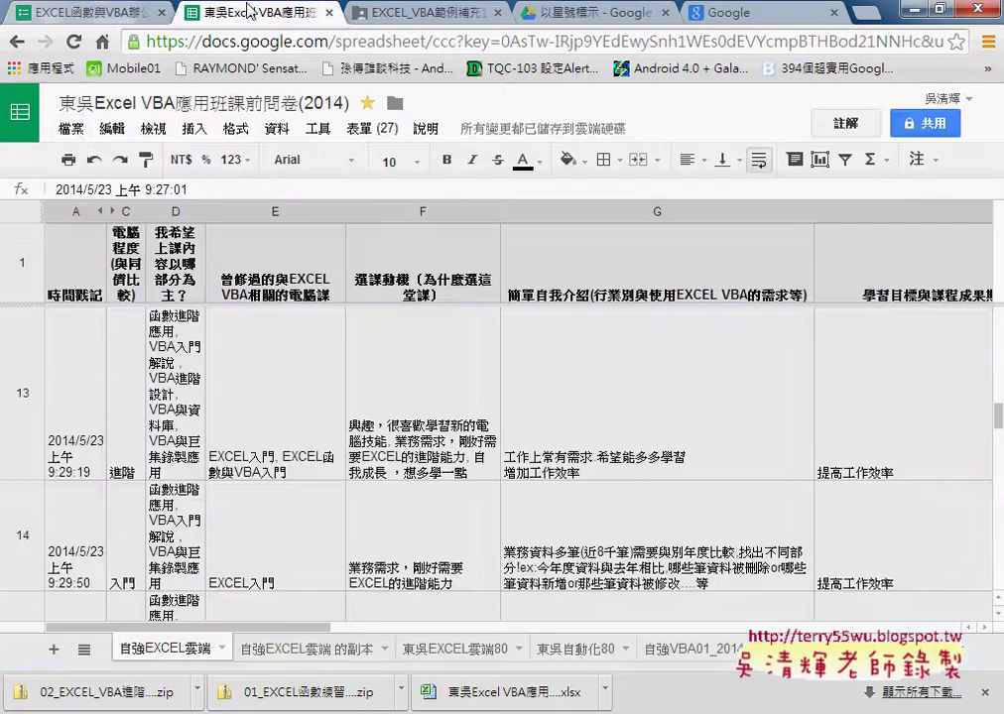
- Check the download options, view and close the response summary, then switch to the Google tab
{"action": "left_click", "coordinate": [73, 132]}
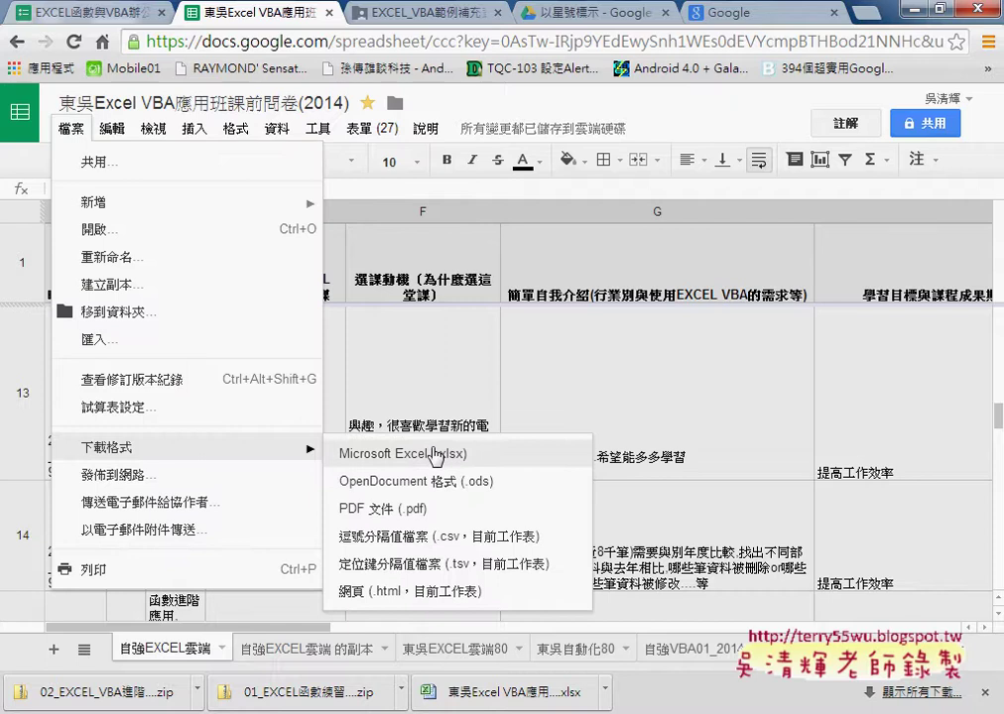
{"action": "mouse_move", "coordinate": [372, 129]}
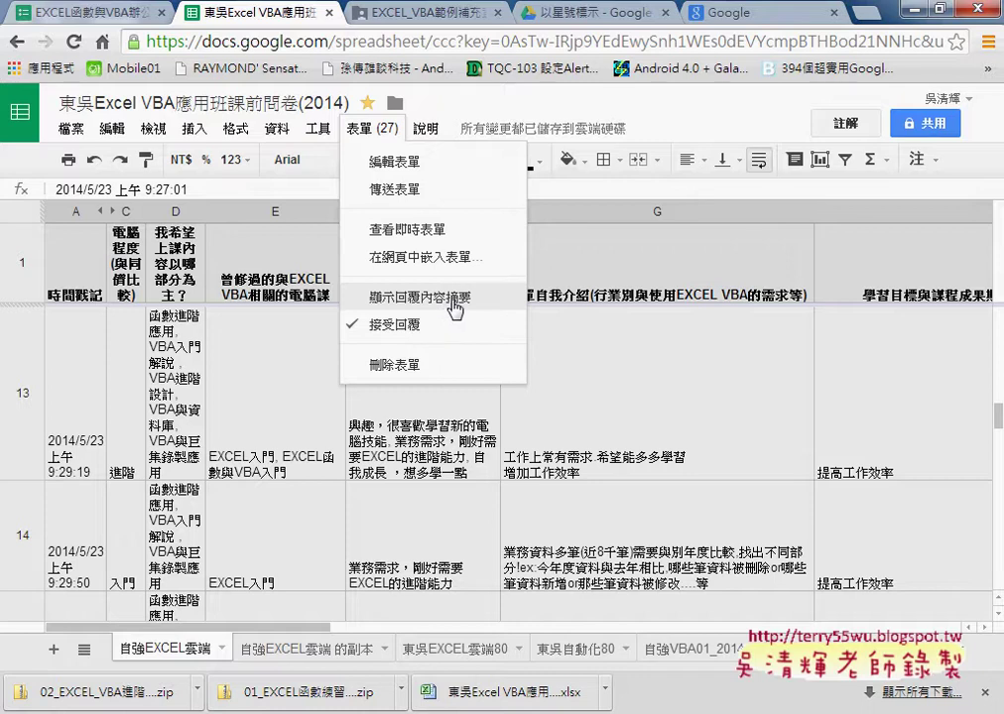
{"action": "left_click", "coordinate": [455, 309]}
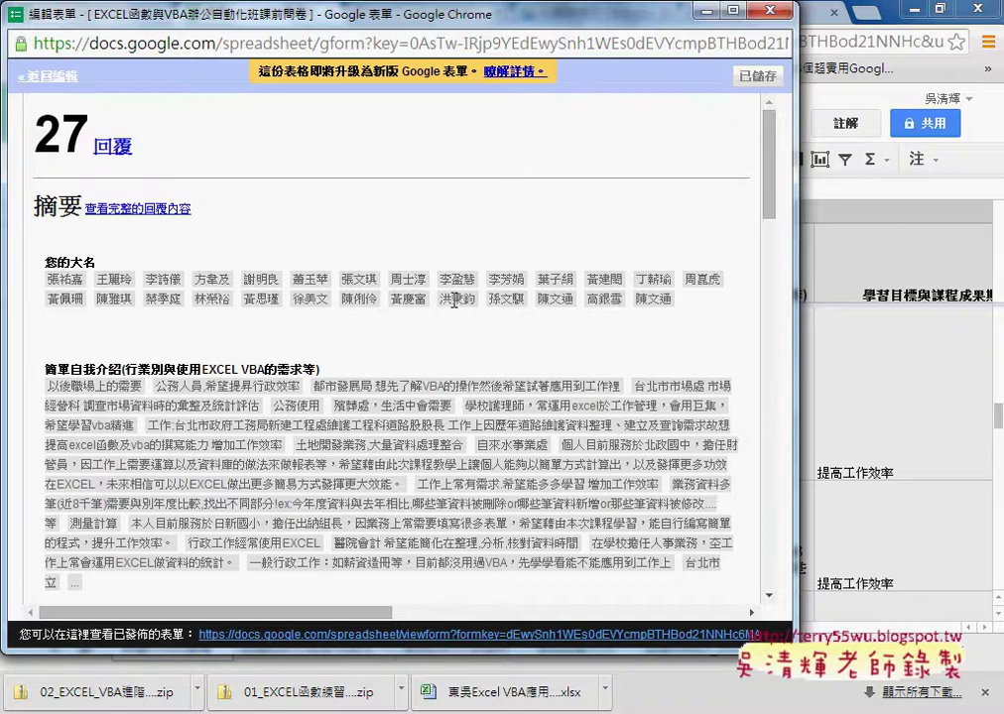
{"action": "scroll", "coordinate": [455, 302], "scroll_direction": "down", "scroll_amount": 4}
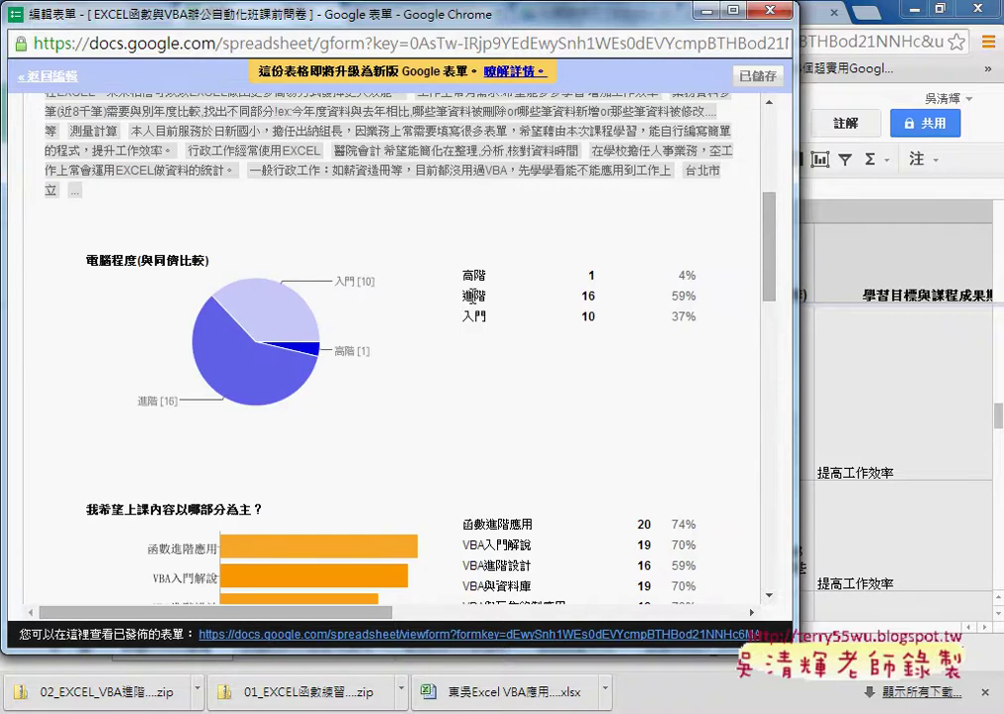
{"action": "left_click", "coordinate": [773, 9]}
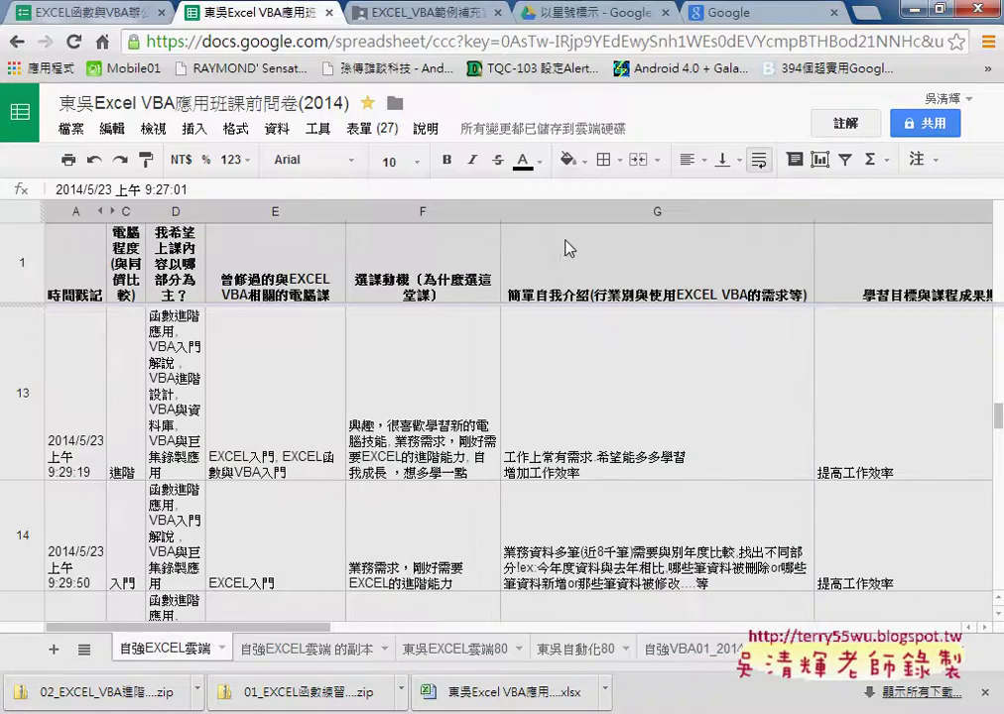
{"action": "left_click", "coordinate": [764, 10]}
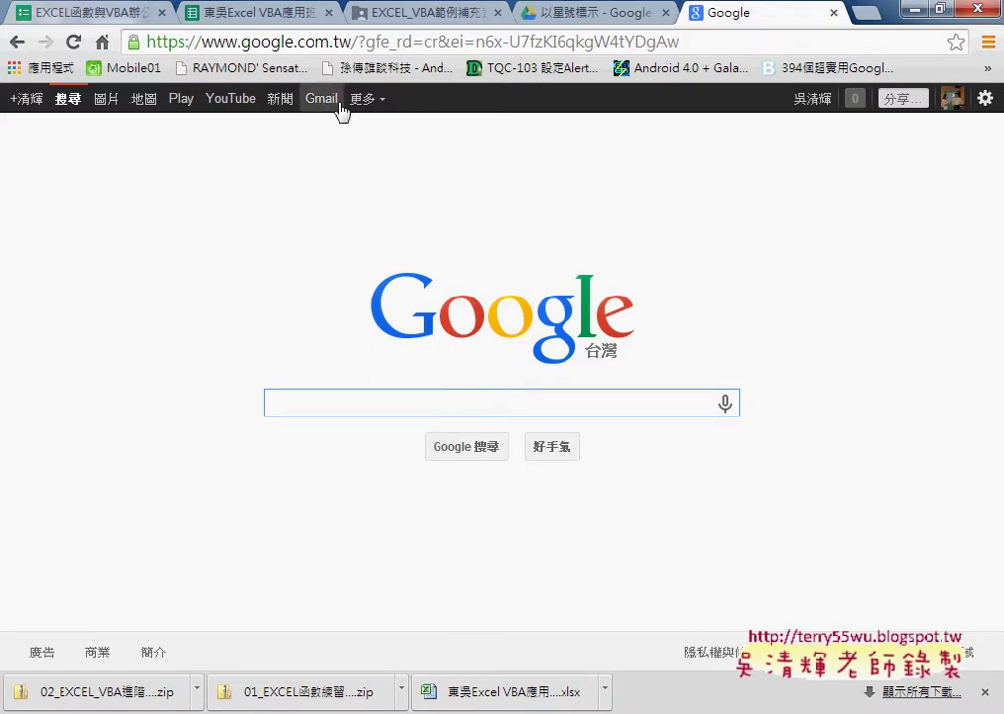
- Open Google Drive from the Google services list, peek at the 建立 menu, and expand My Drive
{"action": "left_click", "coordinate": [380, 104]}
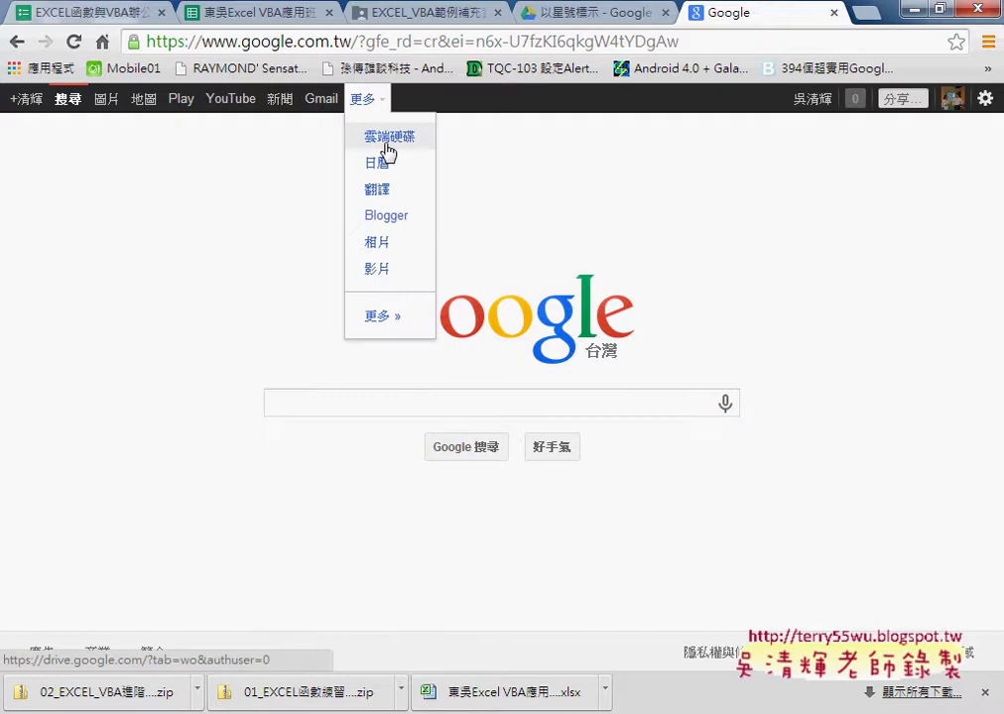
{"action": "left_click", "coordinate": [387, 149]}
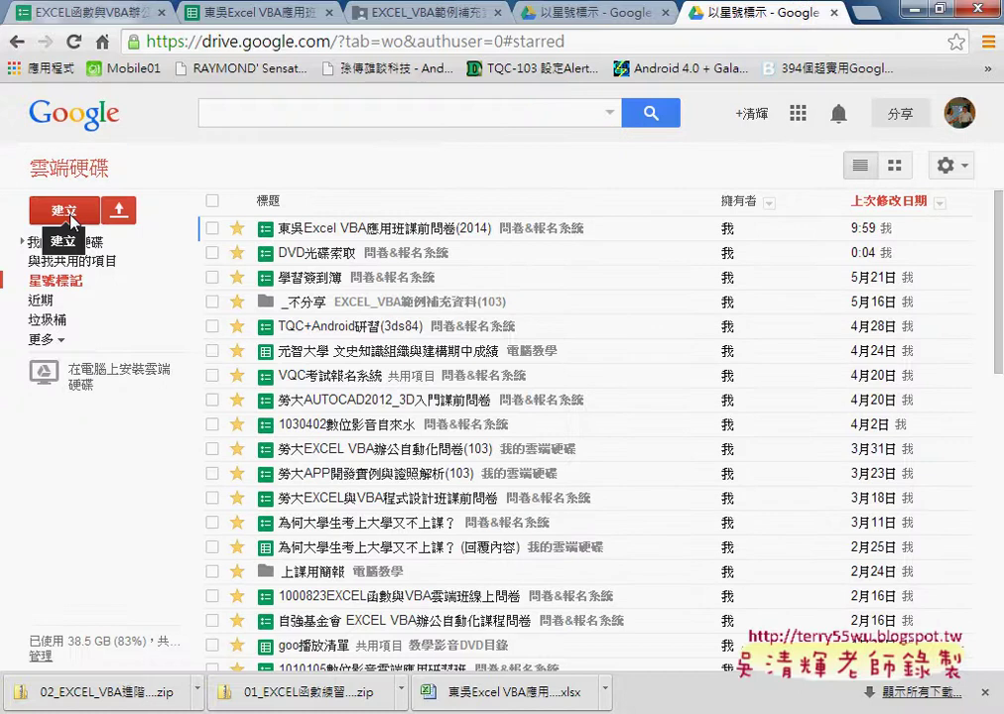
{"action": "left_click", "coordinate": [71, 218]}
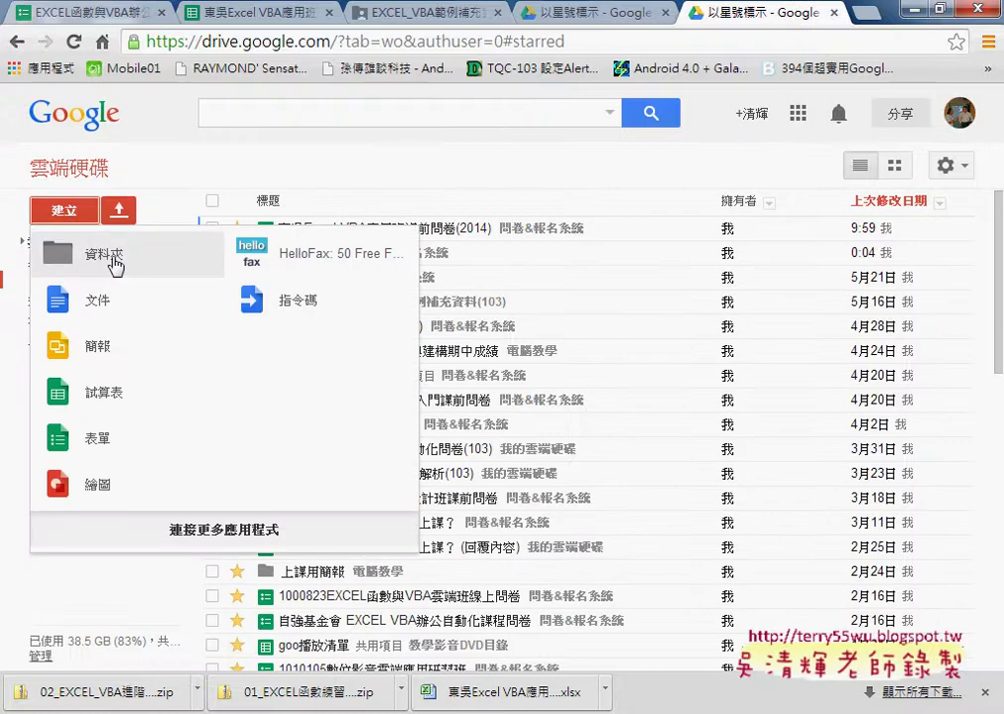
{"action": "left_click", "coordinate": [139, 102]}
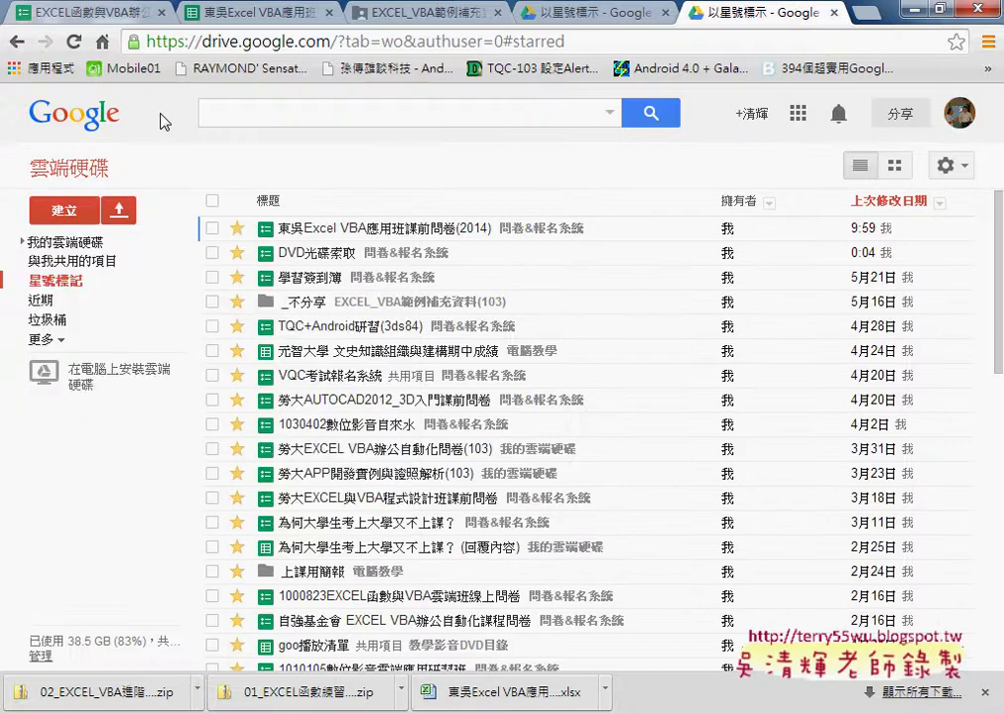
{"action": "left_click", "coordinate": [22, 242]}
- Open the _temp folder and create a new blank form there with 建立 > 表單
{"action": "left_click", "coordinate": [75, 458]}
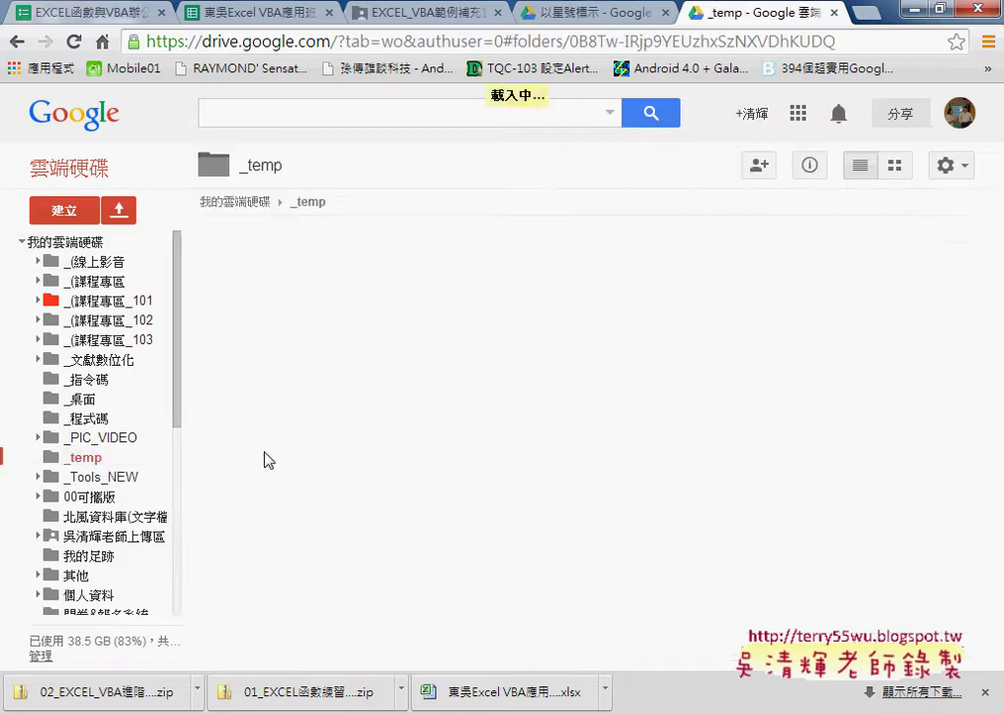
{"action": "left_click", "coordinate": [64, 215]}
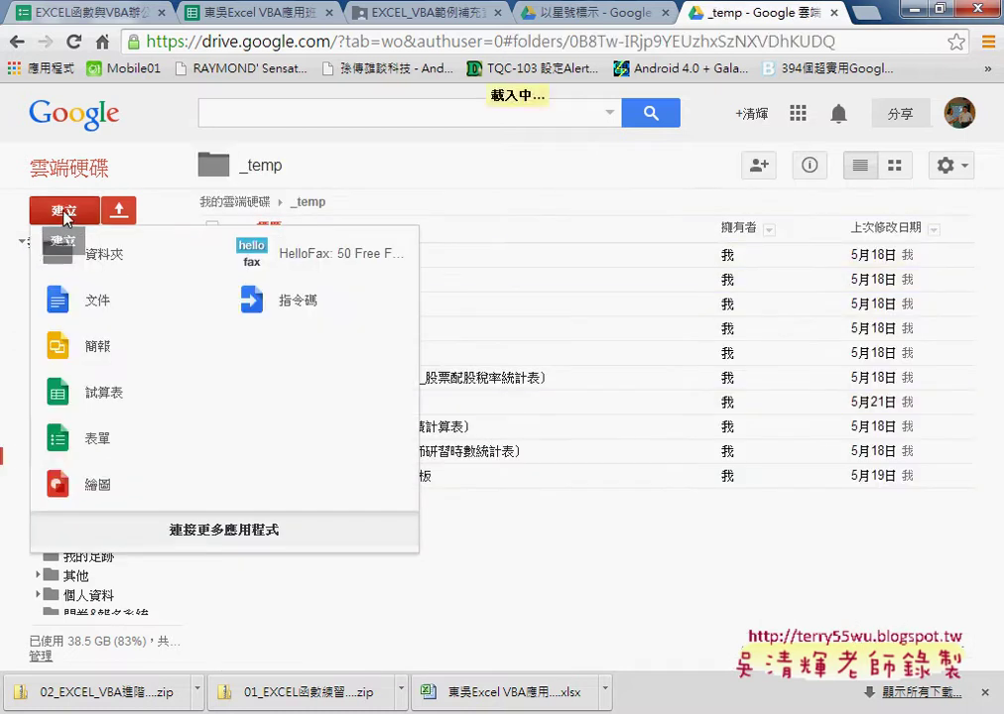
{"action": "left_click", "coordinate": [119, 458]}
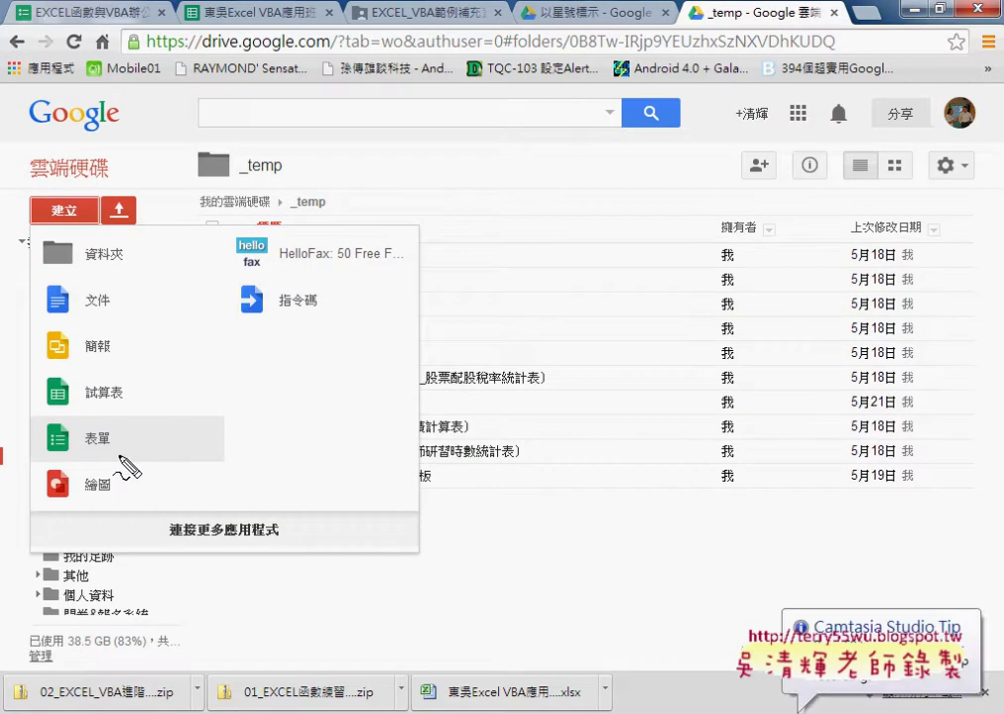
{"action": "left_click_drag", "start_coordinate": [110, 233], "coordinate": [127, 268]}
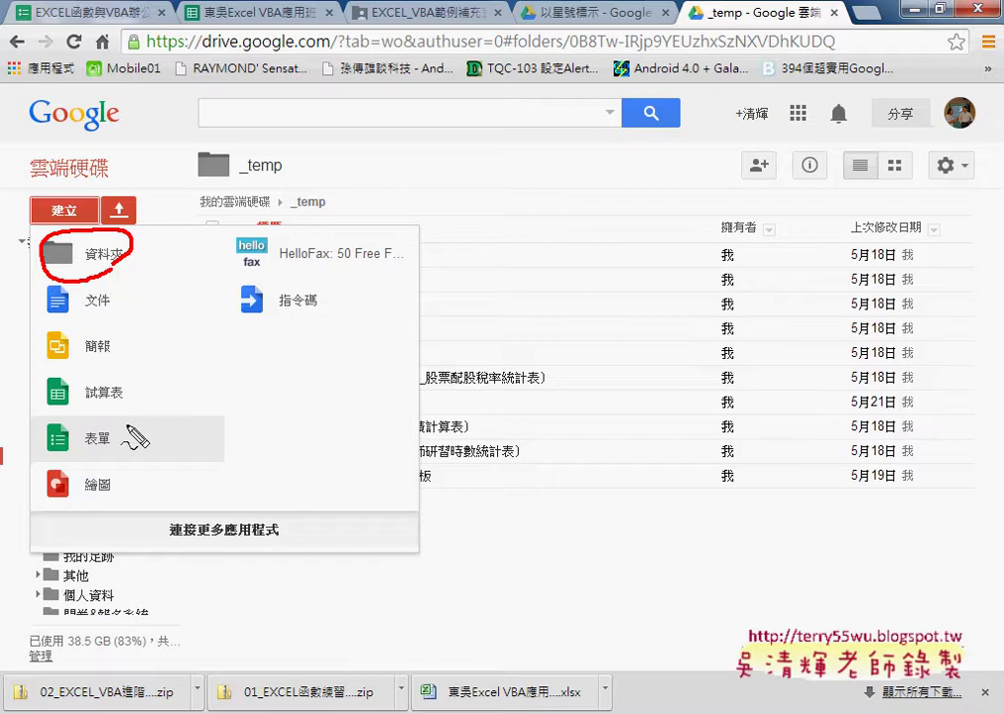
{"action": "left_click_drag", "start_coordinate": [129, 442], "coordinate": [117, 419]}
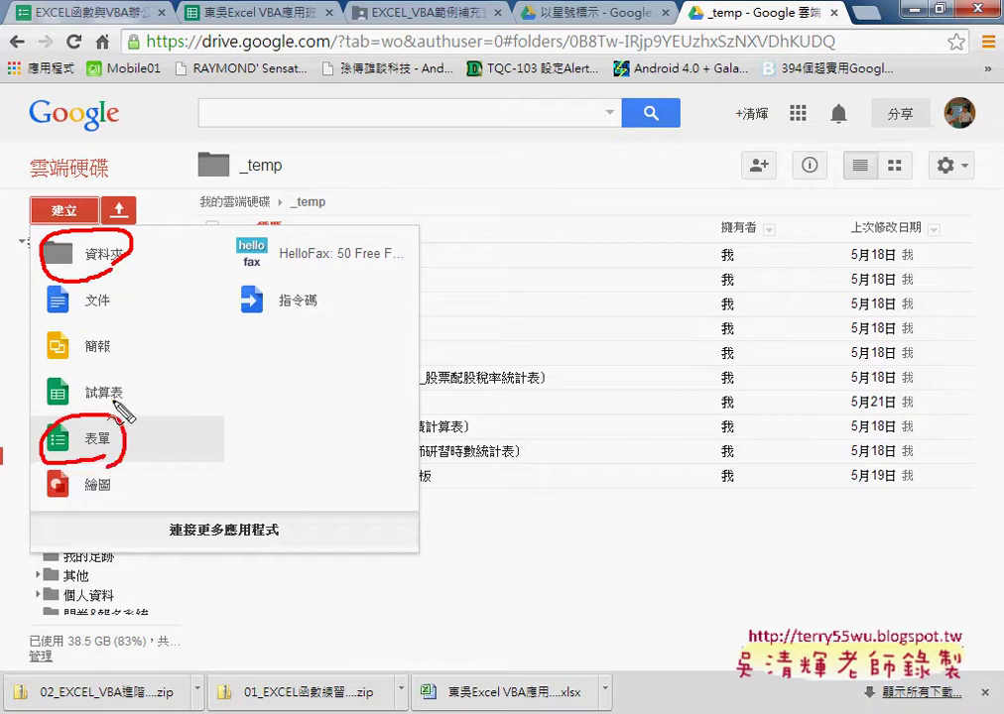
{"action": "left_click_drag", "start_coordinate": [119, 231], "coordinate": [100, 424]}
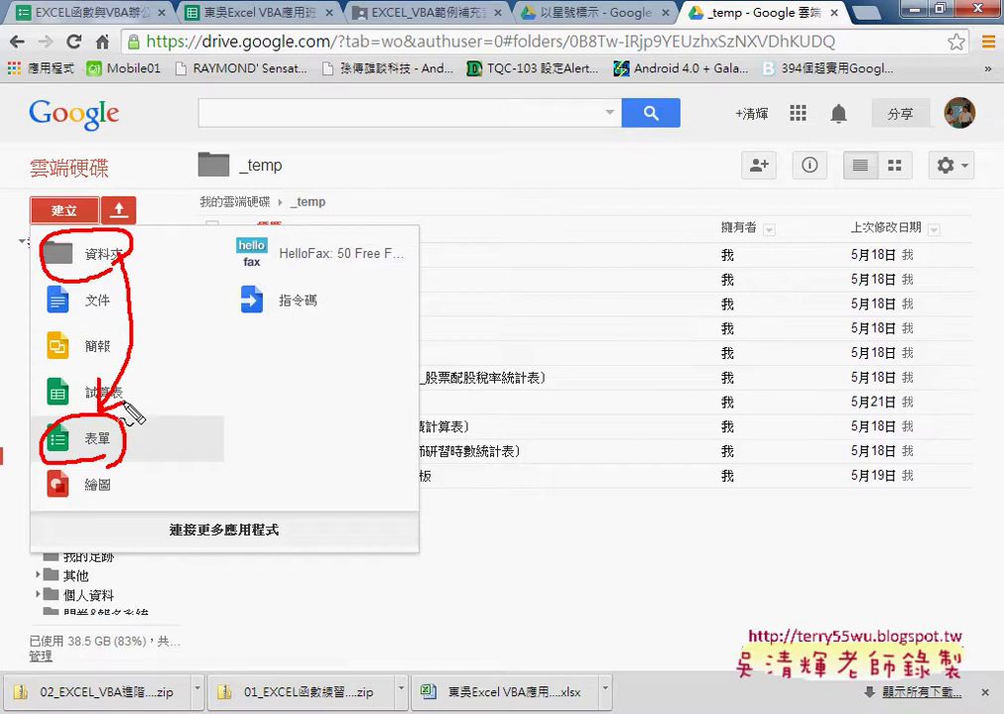
{"action": "key", "text": "Escape"}
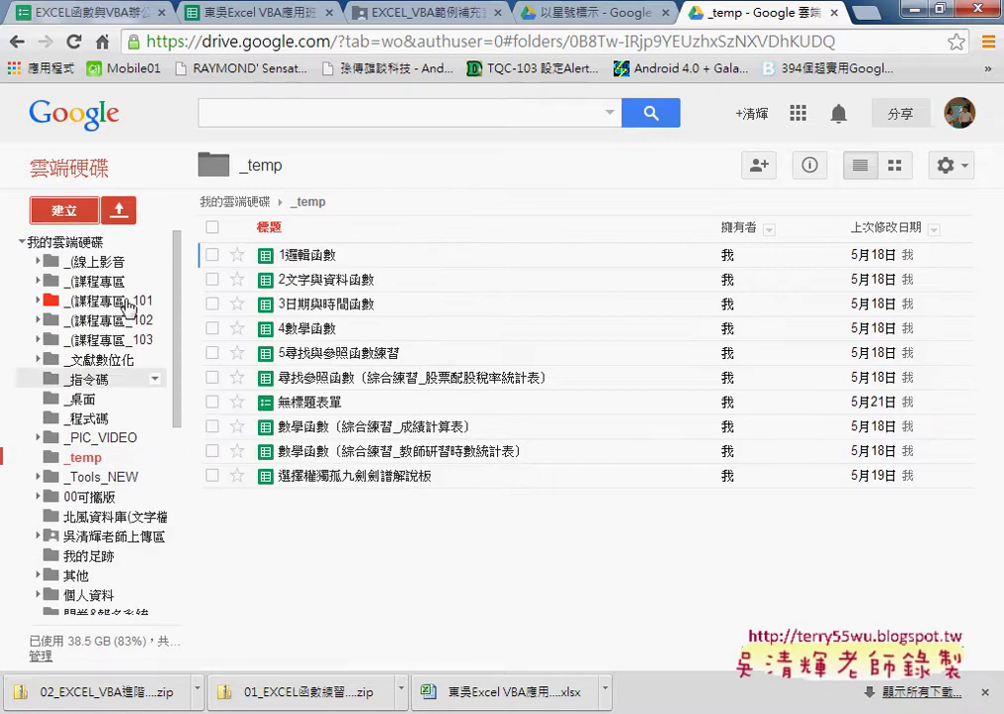
{"action": "left_click", "coordinate": [83, 212]}
{"action": "left_click", "coordinate": [96, 446]}
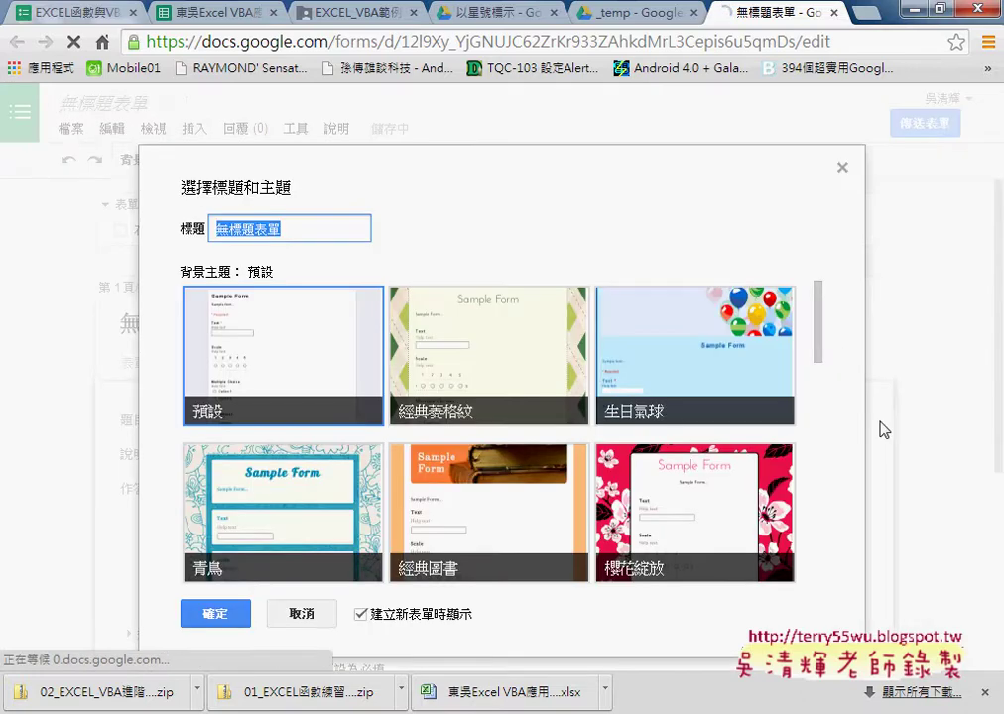
- Pick the 便條紙 theme for the untitled form and confirm it
{"action": "mouse_move", "coordinate": [818, 323]}
{"action": "left_mouse_down"}
{"action": "mouse_move", "coordinate": [804, 559]}
{"action": "mouse_move", "coordinate": [823, 461]}
{"action": "left_mouse_up"}
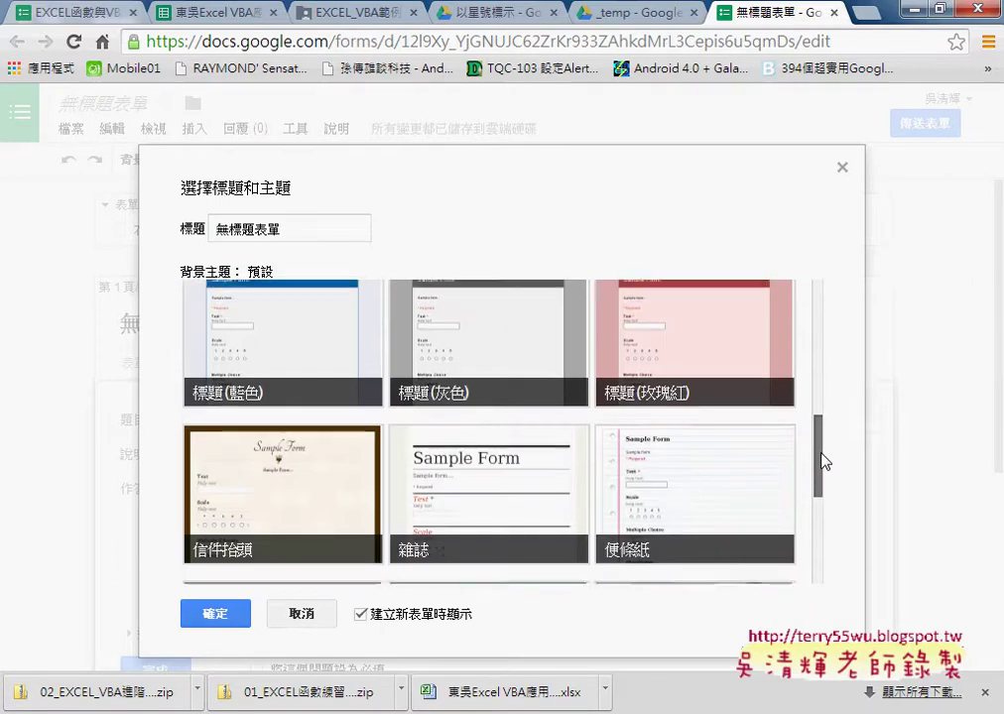
{"action": "scroll", "coordinate": [707, 483], "scroll_direction": "down", "scroll_amount": 1}
{"action": "left_click", "coordinate": [706, 482]}
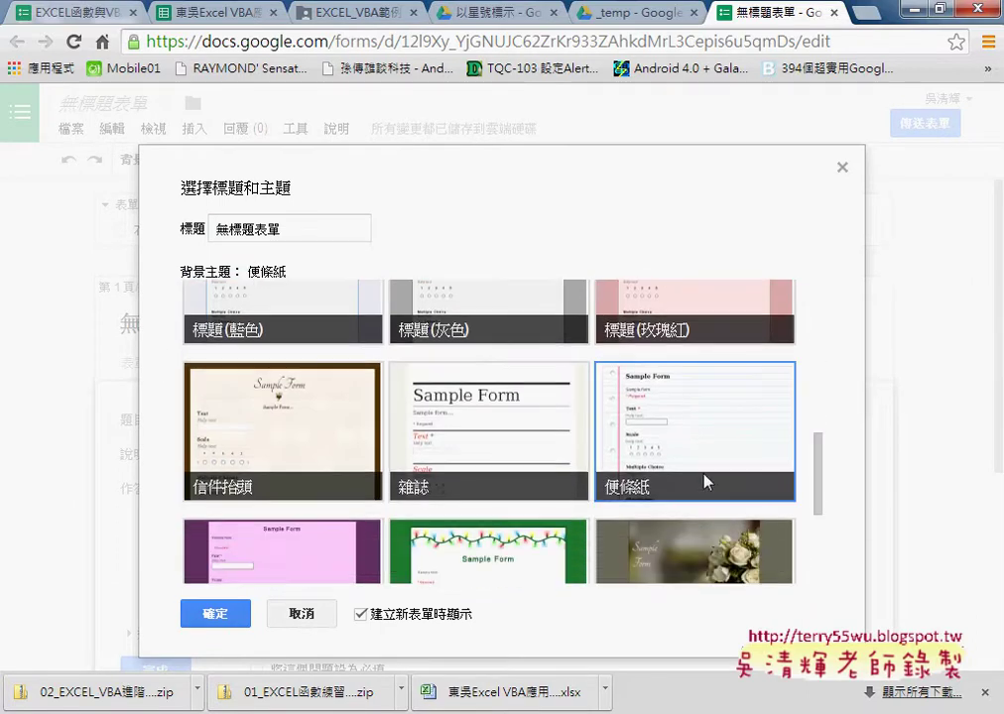
{"action": "left_click", "coordinate": [208, 615]}
- Copy the old survey's title and paste it into the first question's title
{"action": "scroll", "coordinate": [416, 439], "scroll_direction": "down", "scroll_amount": 1}
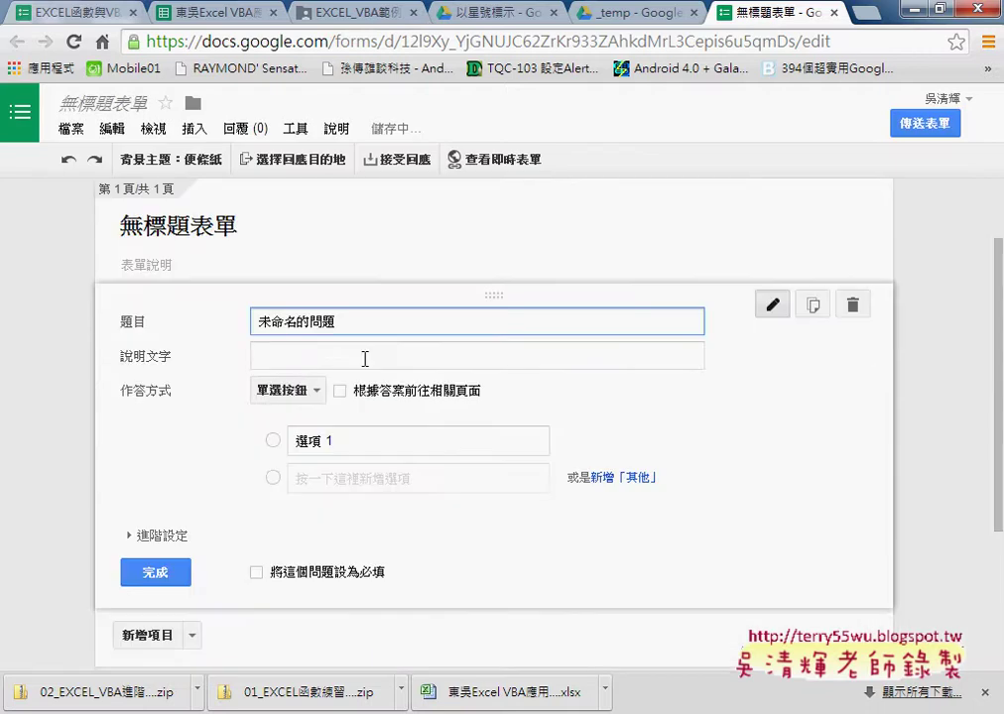
{"action": "left_click_drag", "start_coordinate": [337, 321], "coordinate": [255, 315]}
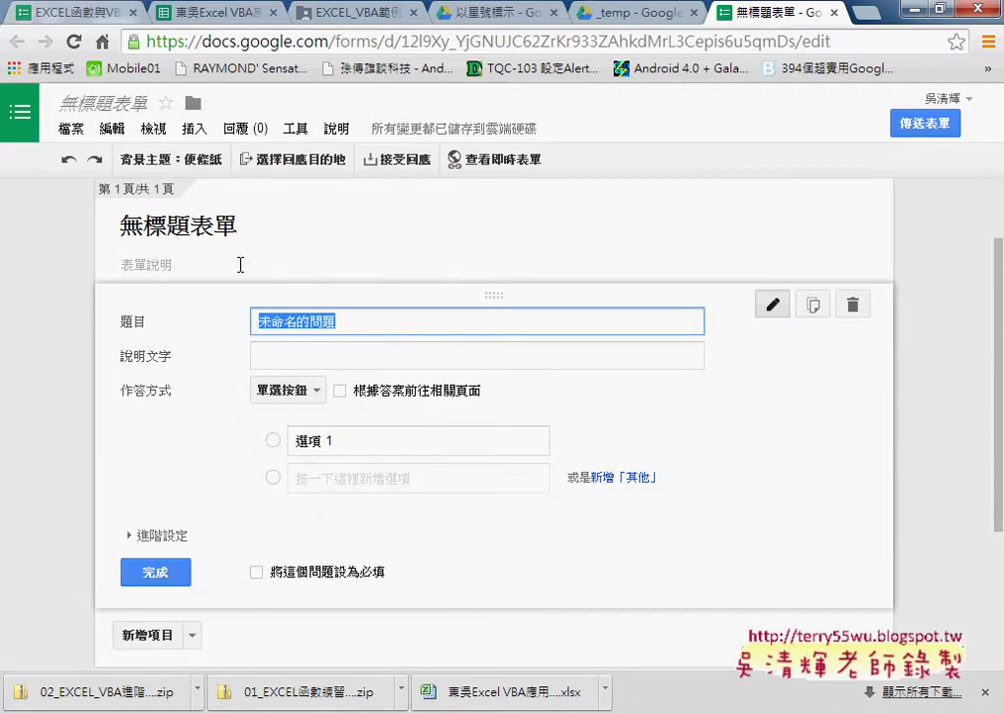
{"action": "left_click", "coordinate": [71, 12]}
{"action": "scroll", "coordinate": [353, 235], "scroll_direction": "up", "scroll_amount": 5}
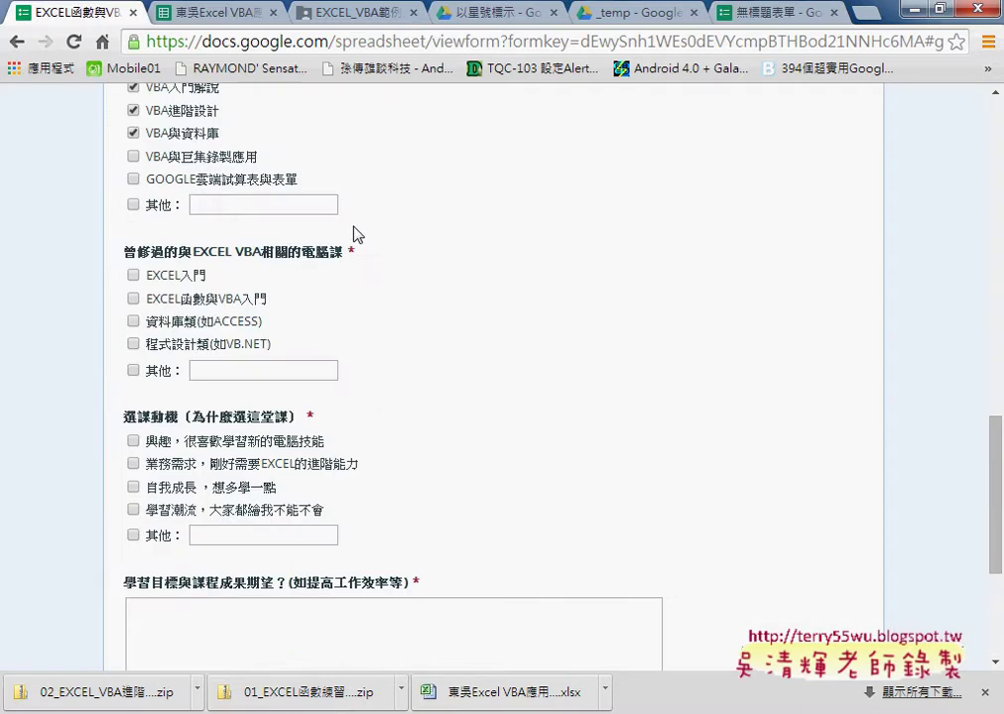
{"action": "scroll", "coordinate": [352, 235], "scroll_direction": "up", "scroll_amount": 5}
{"action": "scroll", "coordinate": [353, 235], "scroll_direction": "up", "scroll_amount": 10}
{"action": "mouse_move", "coordinate": [129, 407]}
{"action": "left_mouse_down"}
{"action": "mouse_move", "coordinate": [660, 411]}
{"action": "mouse_move", "coordinate": [124, 415]}
{"action": "left_mouse_up"}
{"action": "key", "text": "ctrl+c"}
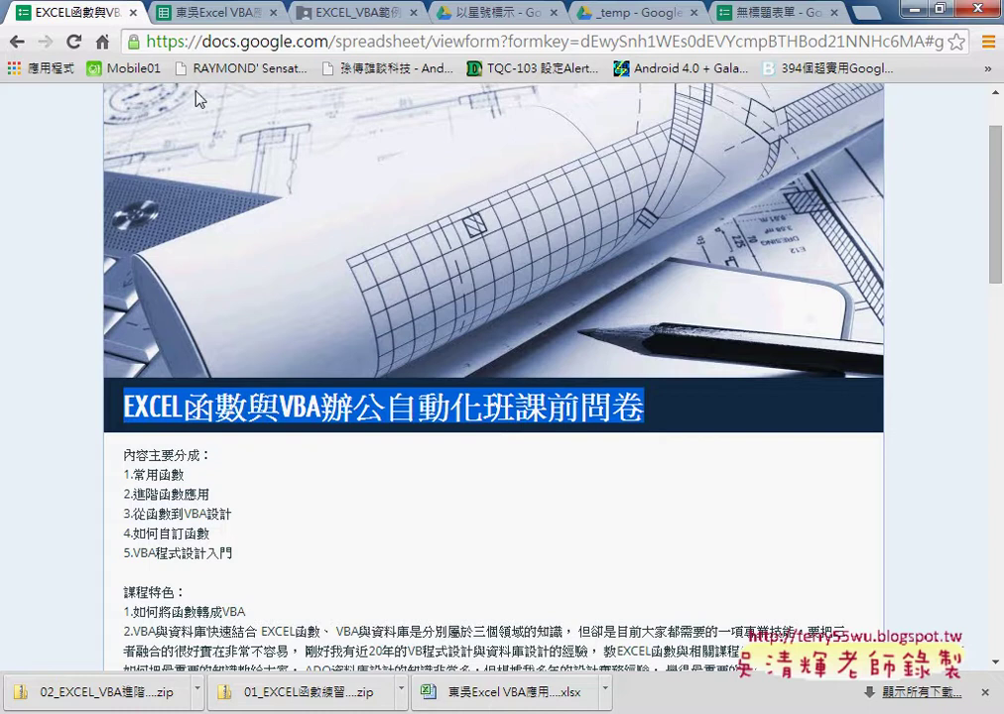
{"action": "left_click", "coordinate": [774, 12]}
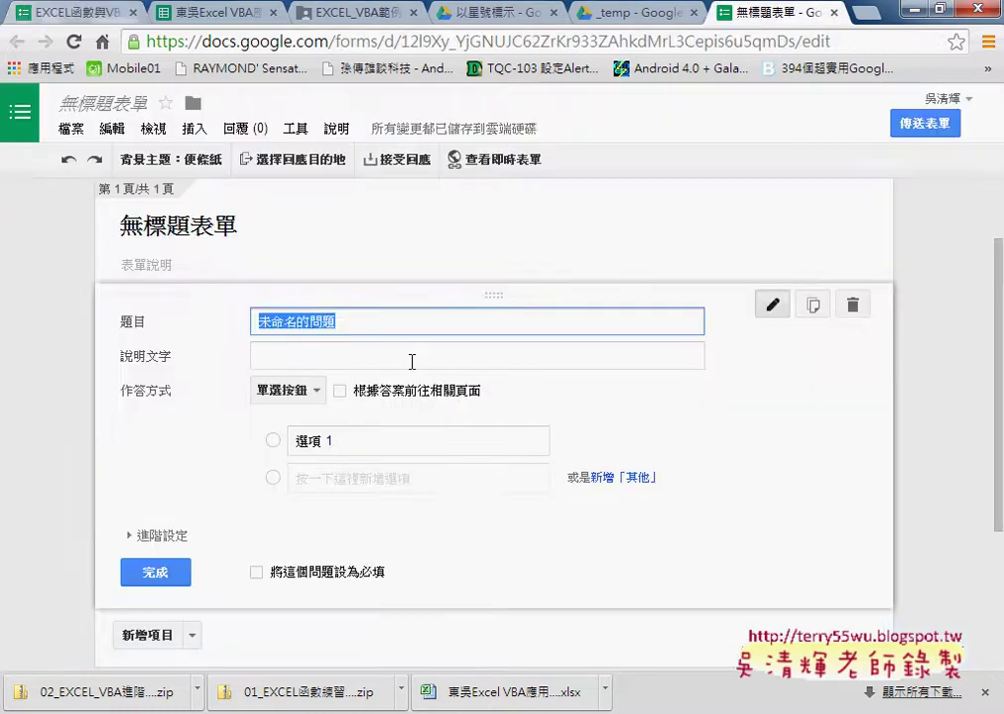
{"action": "key", "text": "ctrl+v"}
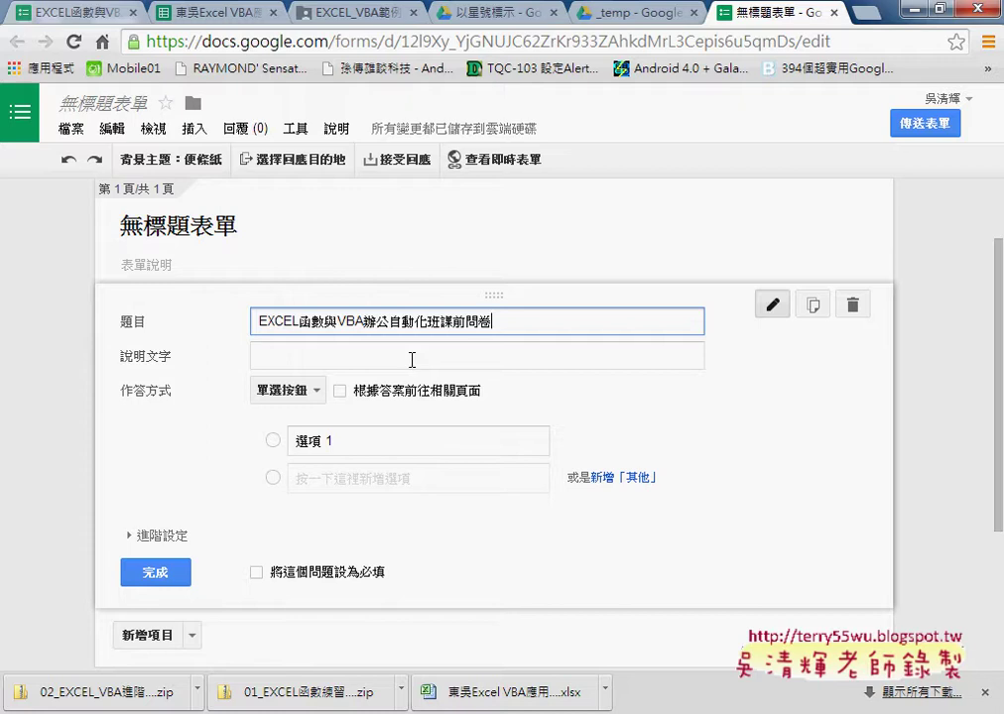
- Copy the old survey's course description and paste it into the question's help text
{"action": "left_click", "coordinate": [404, 358]}
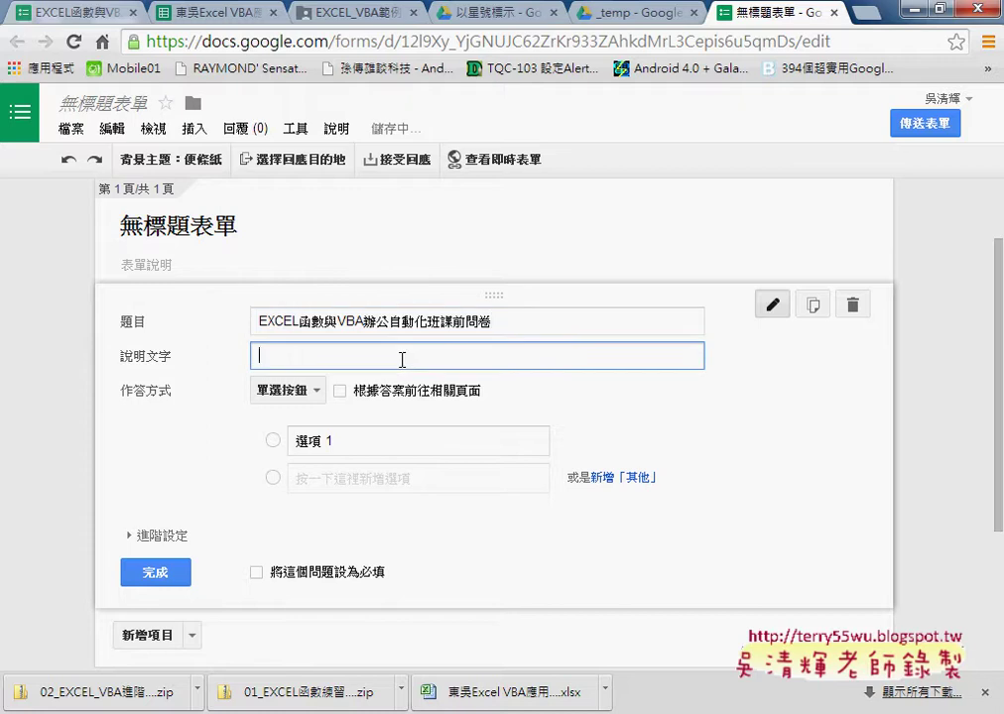
{"action": "left_click", "coordinate": [45, 12]}
{"action": "scroll", "coordinate": [235, 477], "scroll_direction": "down", "scroll_amount": 1}
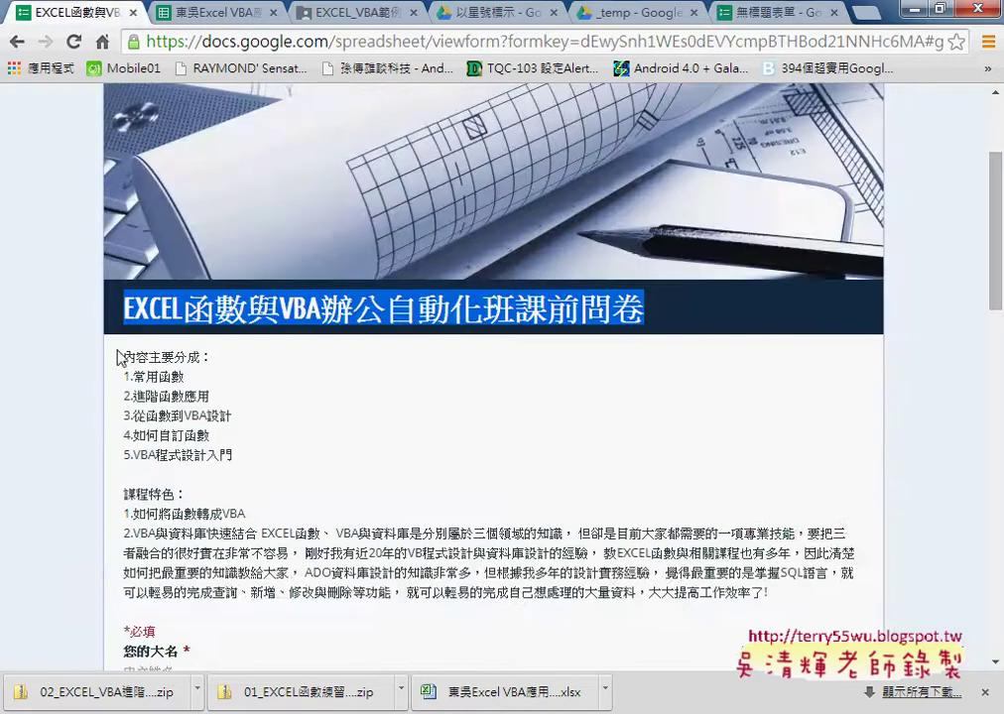
{"action": "left_click_drag", "start_coordinate": [119, 358], "coordinate": [526, 593]}
{"action": "left_click_drag", "start_coordinate": [610, 587], "coordinate": [881, 605]}
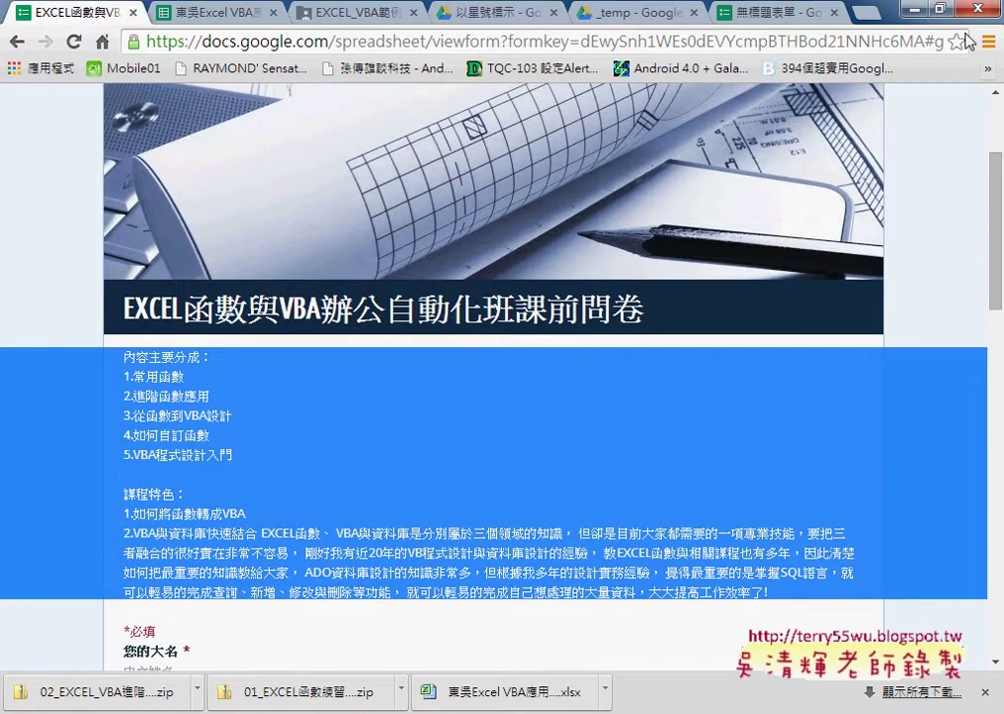
{"action": "left_click", "coordinate": [774, 11]}
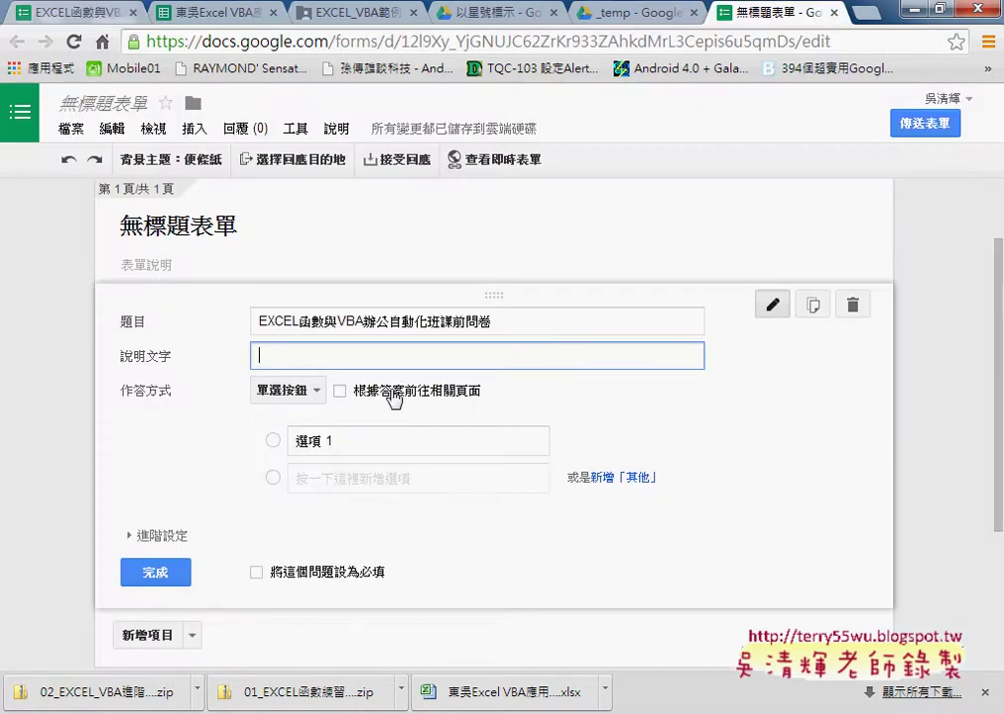
{"action": "key", "text": "ctrl+v"}
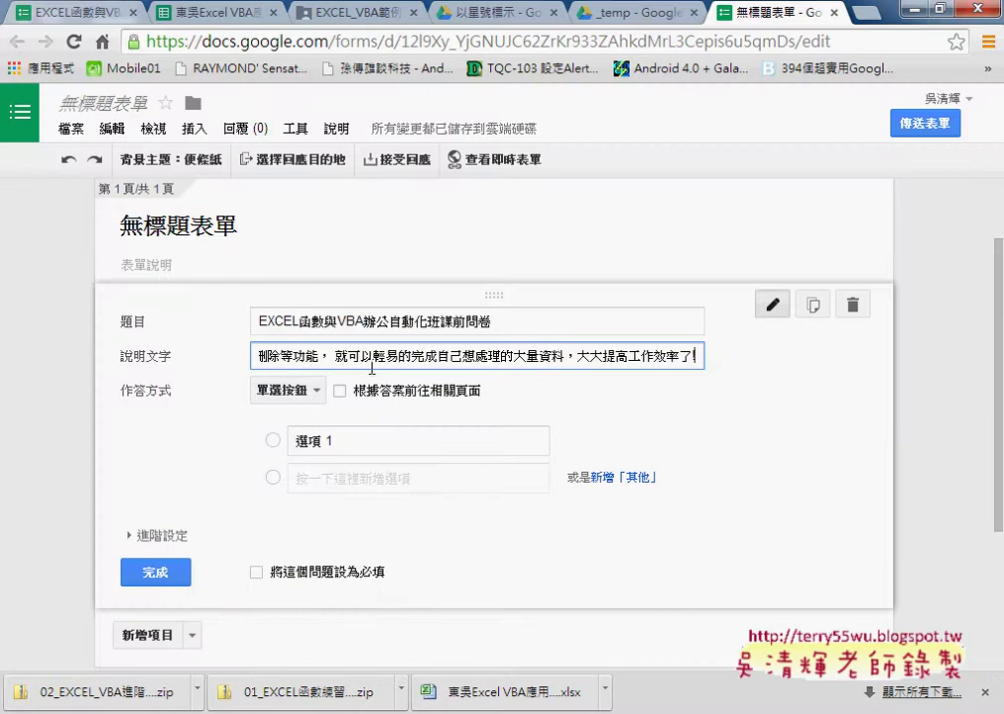
- Select the pasted survey title in the question title for cutting
{"action": "scroll", "coordinate": [413, 370], "scroll_direction": "down", "scroll_amount": 1}
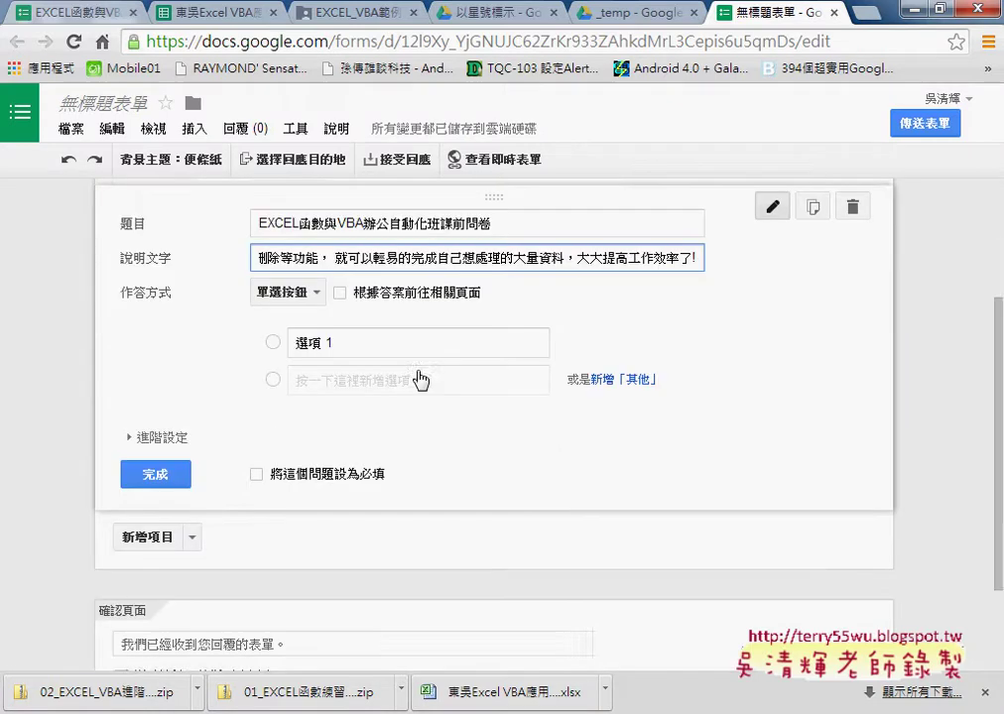
{"action": "scroll", "coordinate": [417, 380], "scroll_direction": "down", "scroll_amount": 1}
{"action": "scroll", "coordinate": [345, 289], "scroll_direction": "up", "scroll_amount": 1}
{"action": "scroll", "coordinate": [201, 296], "scroll_direction": "up", "scroll_amount": 1}
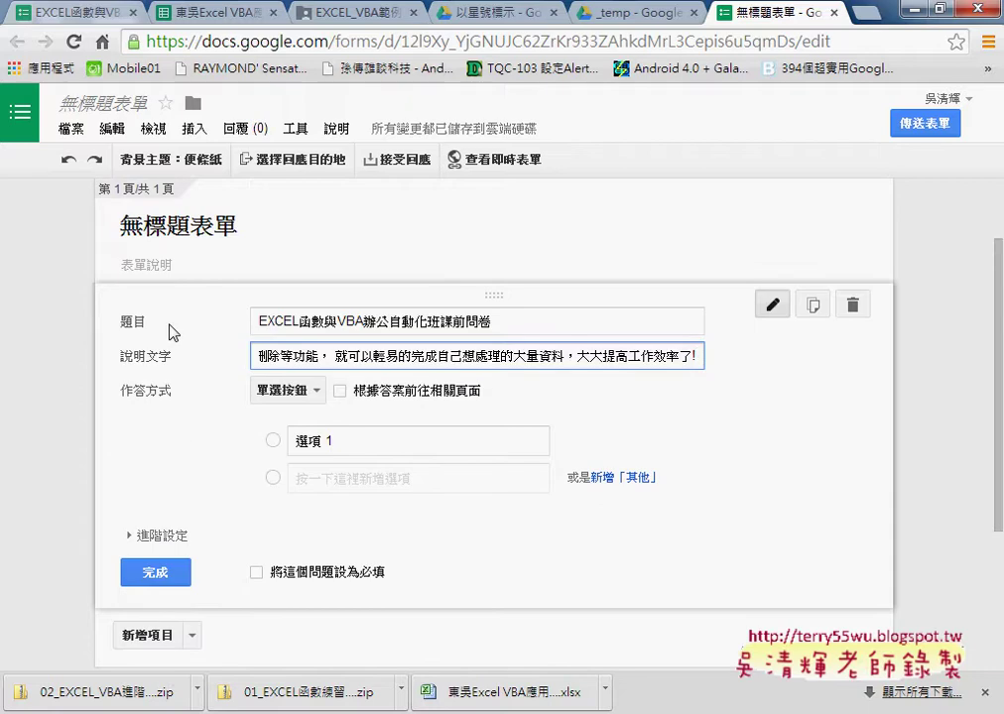
{"action": "scroll", "coordinate": [139, 278], "scroll_direction": "up", "scroll_amount": 1}
{"action": "left_click_drag", "start_coordinate": [516, 424], "coordinate": [235, 422]}
{"action": "right_click", "coordinate": [304, 419]}
- Cut the title from the question and paste it as form title EXCEL函數與VBA辦公自動化班課前問卷
{"action": "left_click", "coordinate": [392, 153]}
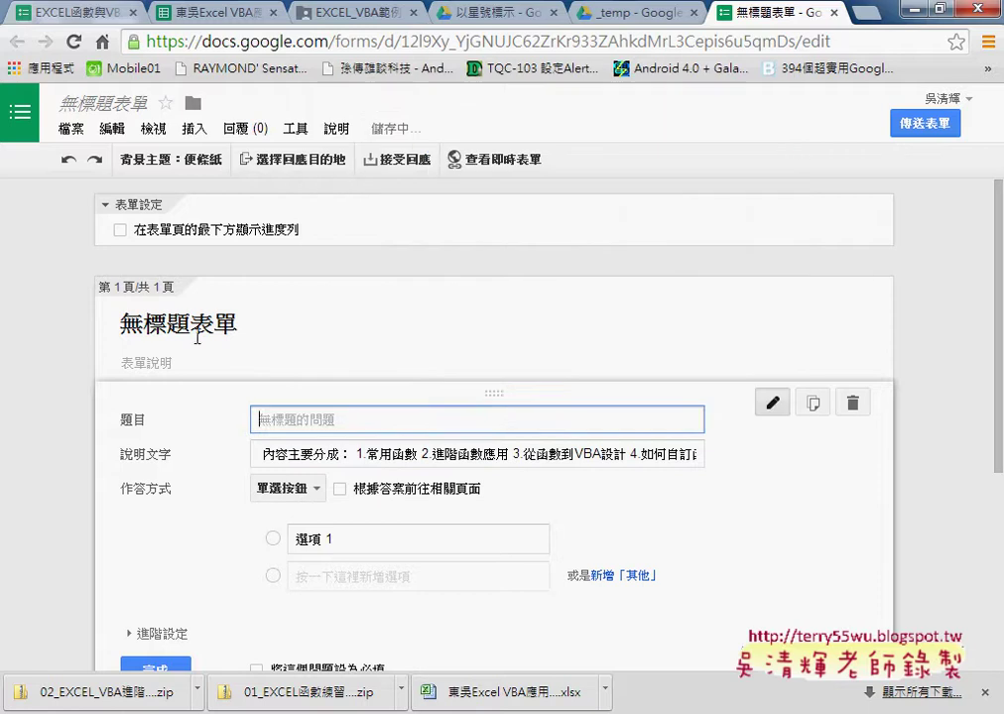
{"action": "left_click", "coordinate": [246, 328]}
{"action": "left_click_drag", "start_coordinate": [251, 327], "coordinate": [117, 327]}
{"action": "right_click", "coordinate": [169, 333]}
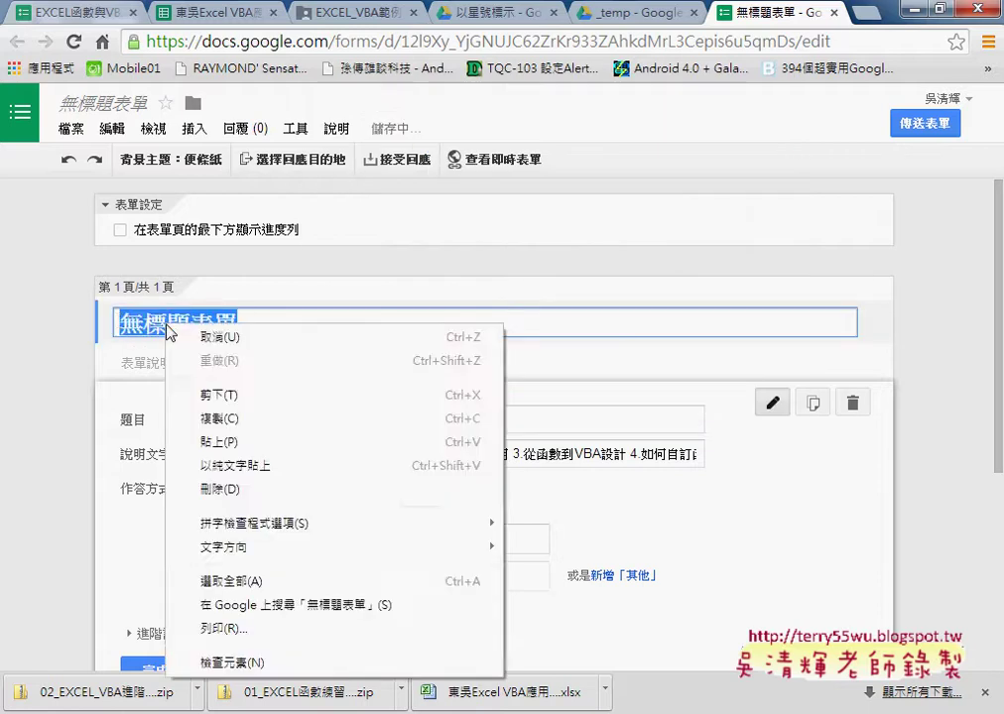
{"action": "left_click", "coordinate": [219, 442]}
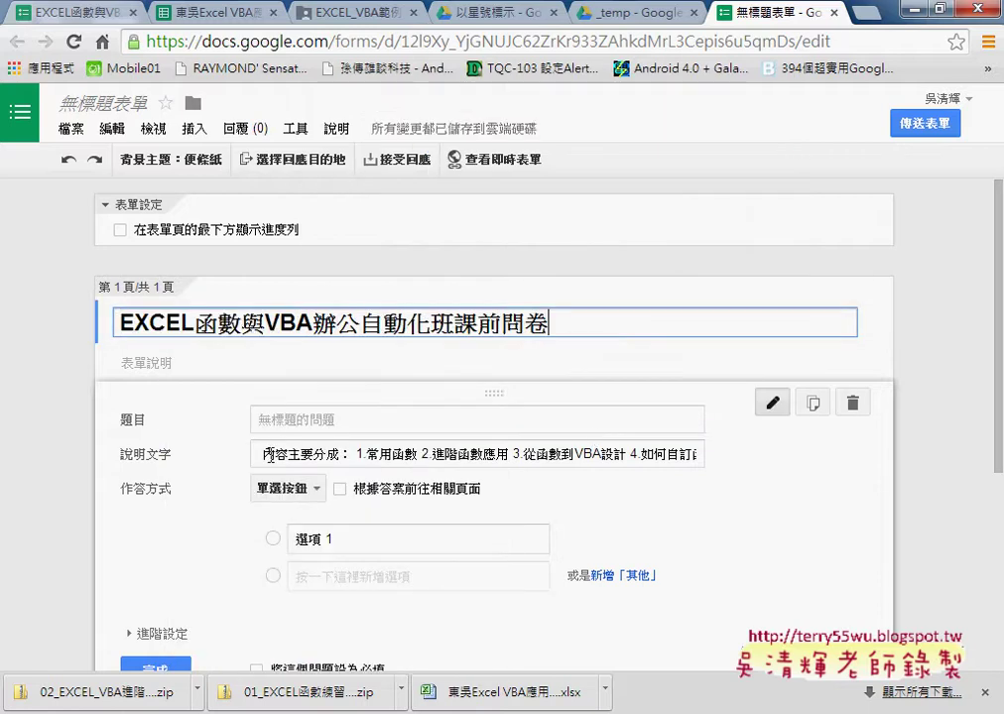
- Move the course description from the question's help text into the form description
{"action": "left_click_drag", "start_coordinate": [266, 455], "coordinate": [428, 454]}
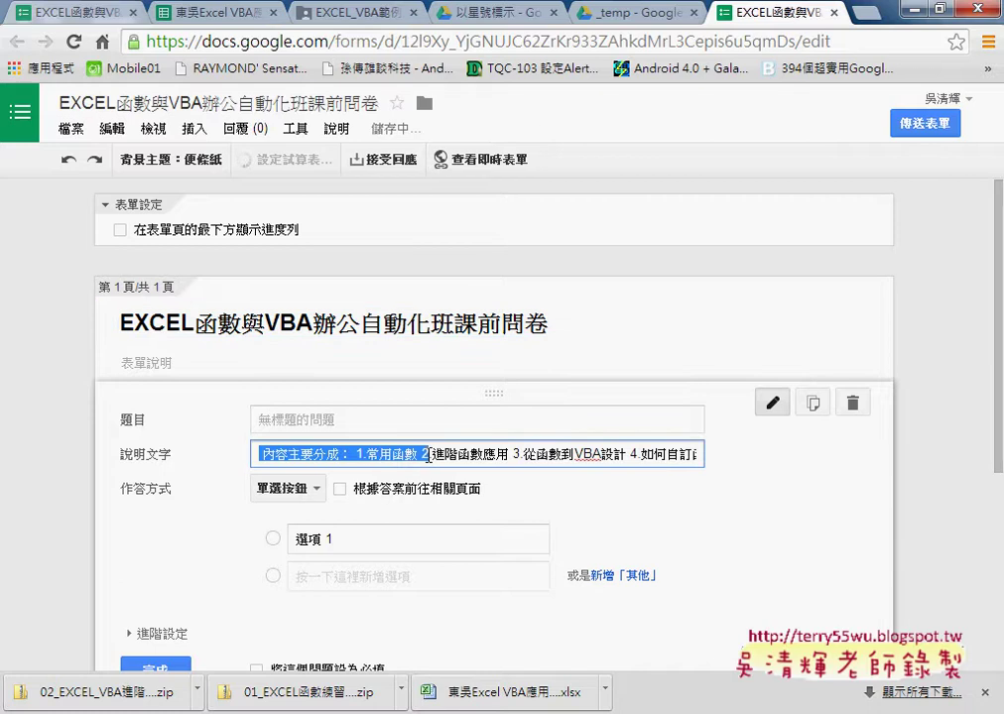
{"action": "key", "text": "shift+End"}
{"action": "key", "text": "ctrl+x"}
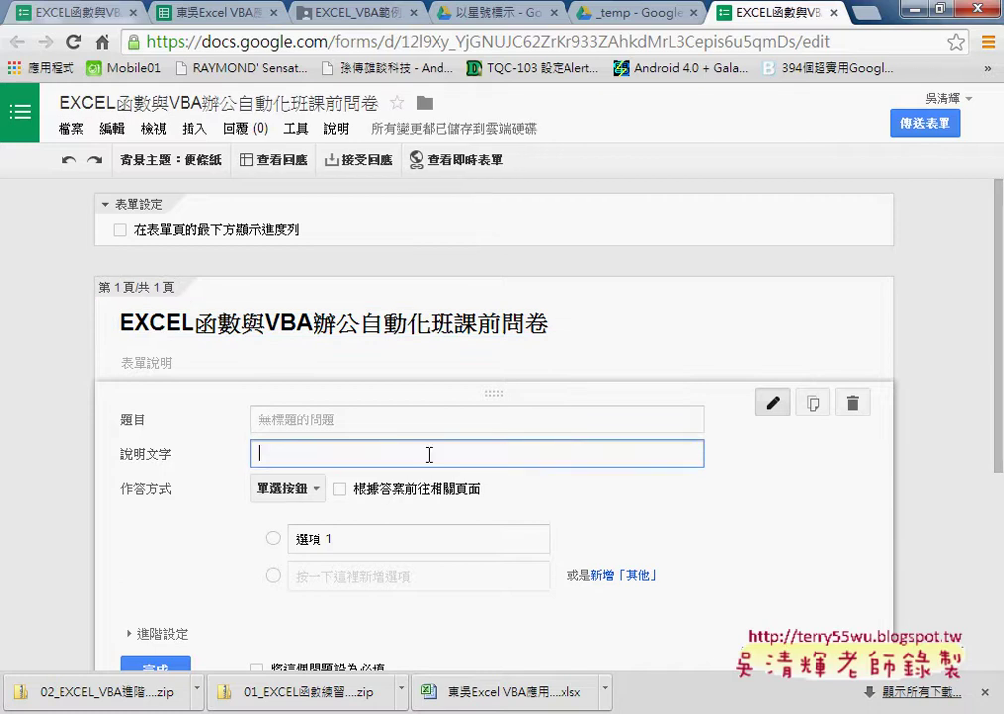
{"action": "left_click", "coordinate": [223, 360]}
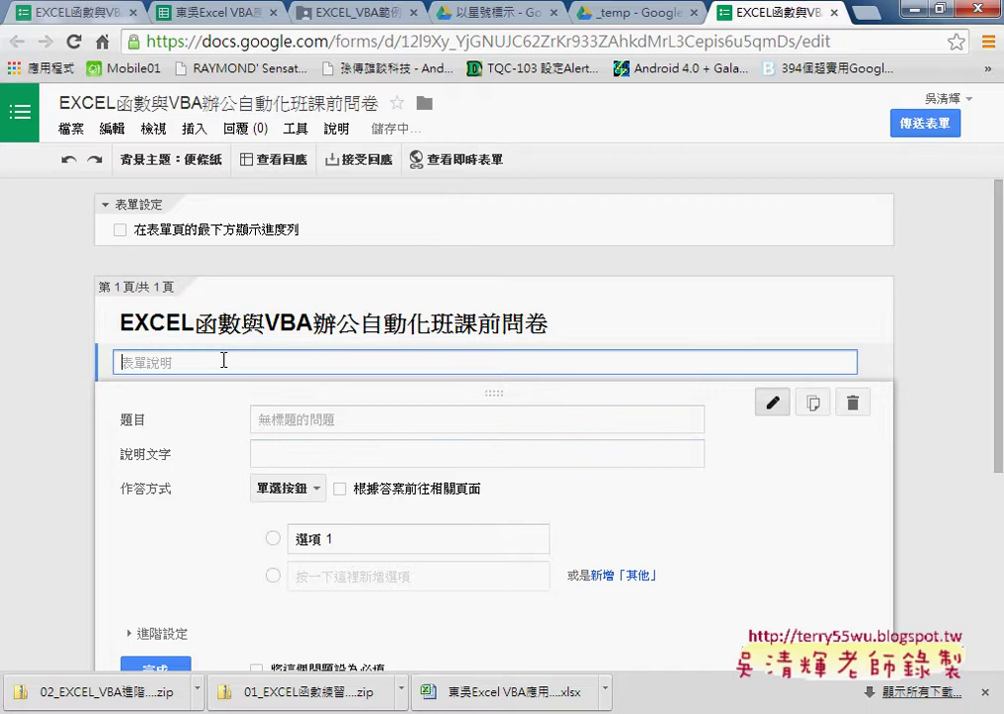
{"action": "key", "text": "ctrl+v"}
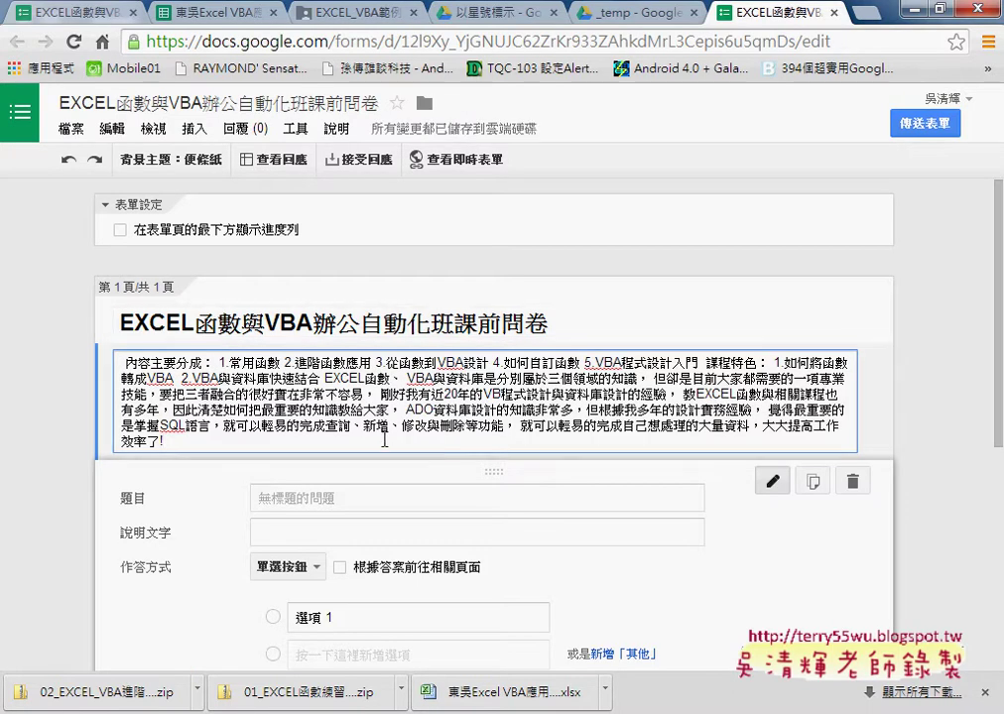
{"action": "scroll", "coordinate": [382, 438], "scroll_direction": "down", "scroll_amount": 1}
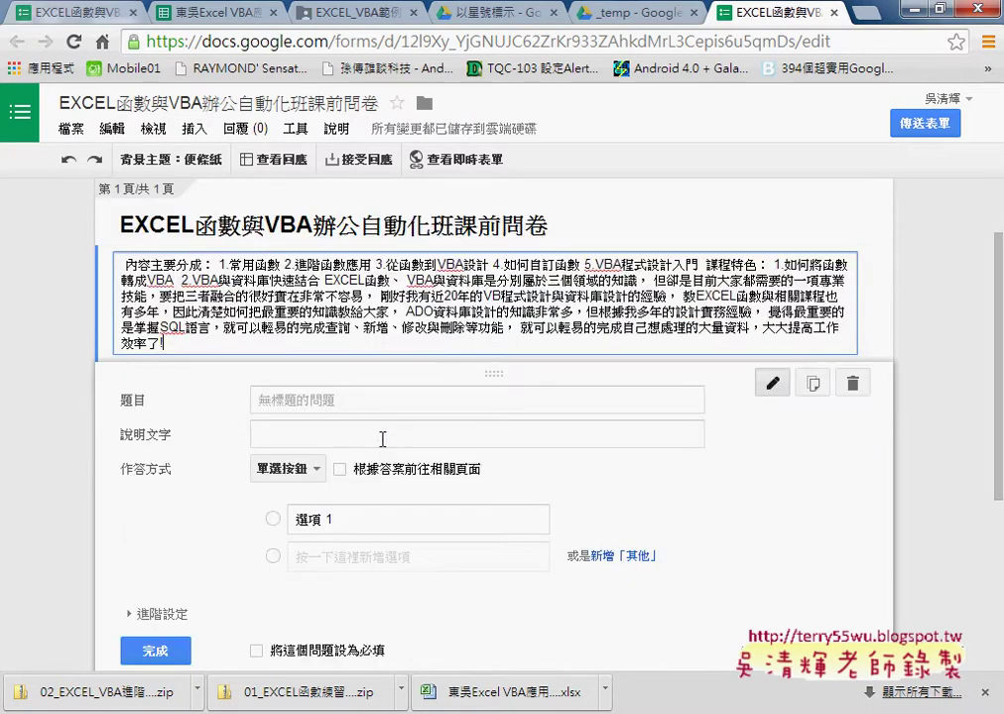
- Copy the 您的大名 label from the live form and paste it as the first question's title
{"action": "left_click", "coordinate": [68, 14]}
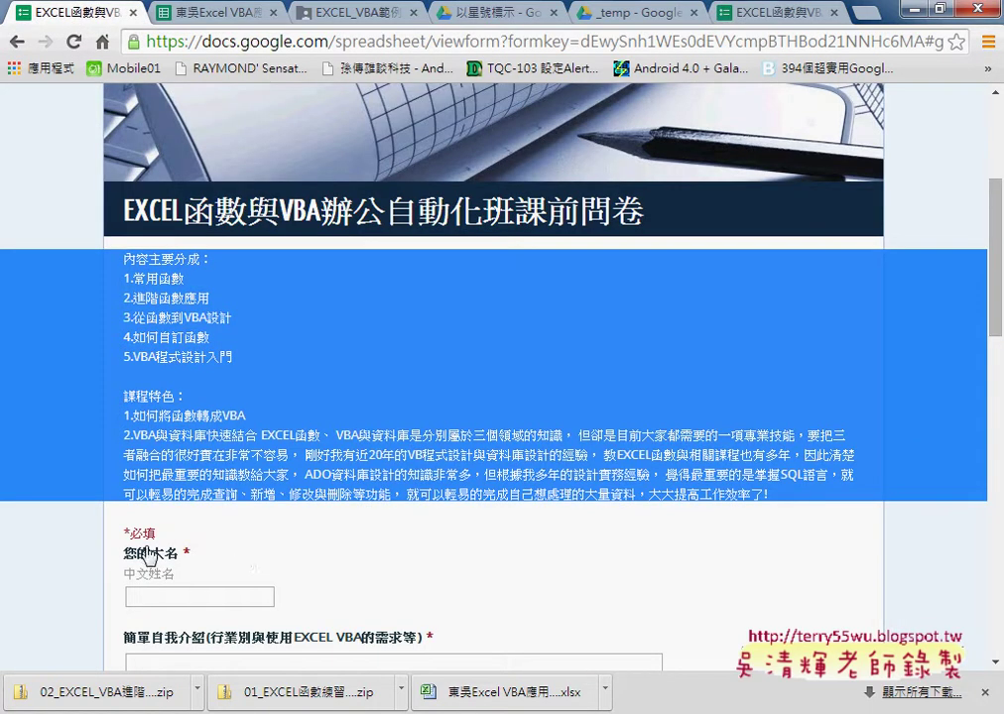
{"action": "mouse_move", "coordinate": [127, 553]}
{"action": "left_mouse_down"}
{"action": "mouse_move", "coordinate": [184, 556]}
{"action": "mouse_move", "coordinate": [125, 558]}
{"action": "left_mouse_up"}
{"action": "left_click", "coordinate": [177, 562]}
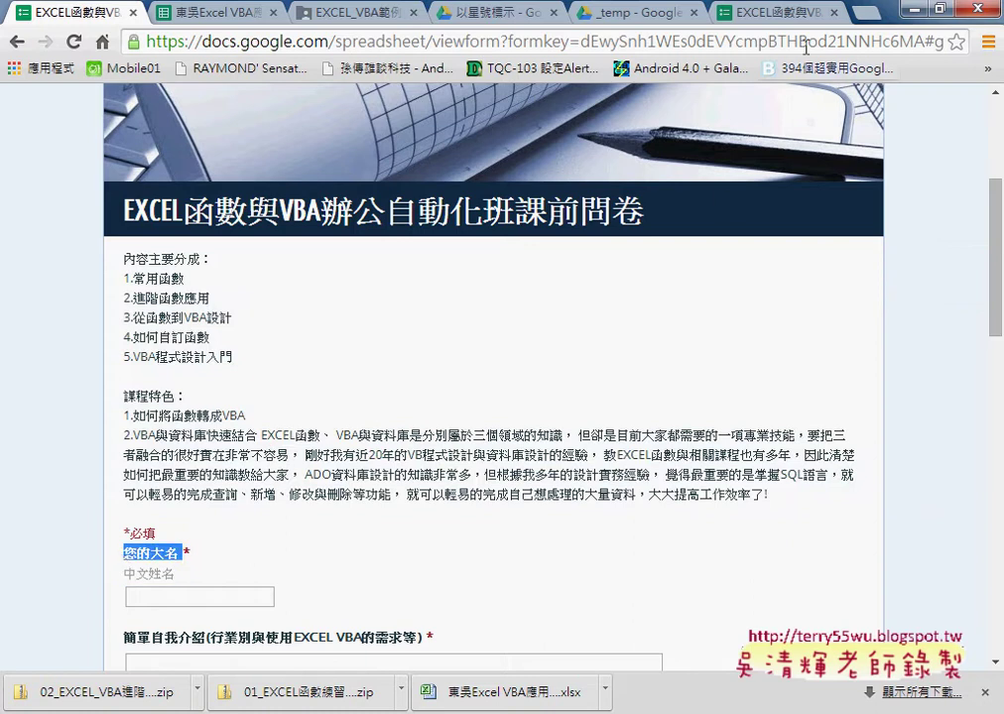
{"action": "left_click", "coordinate": [784, 14]}
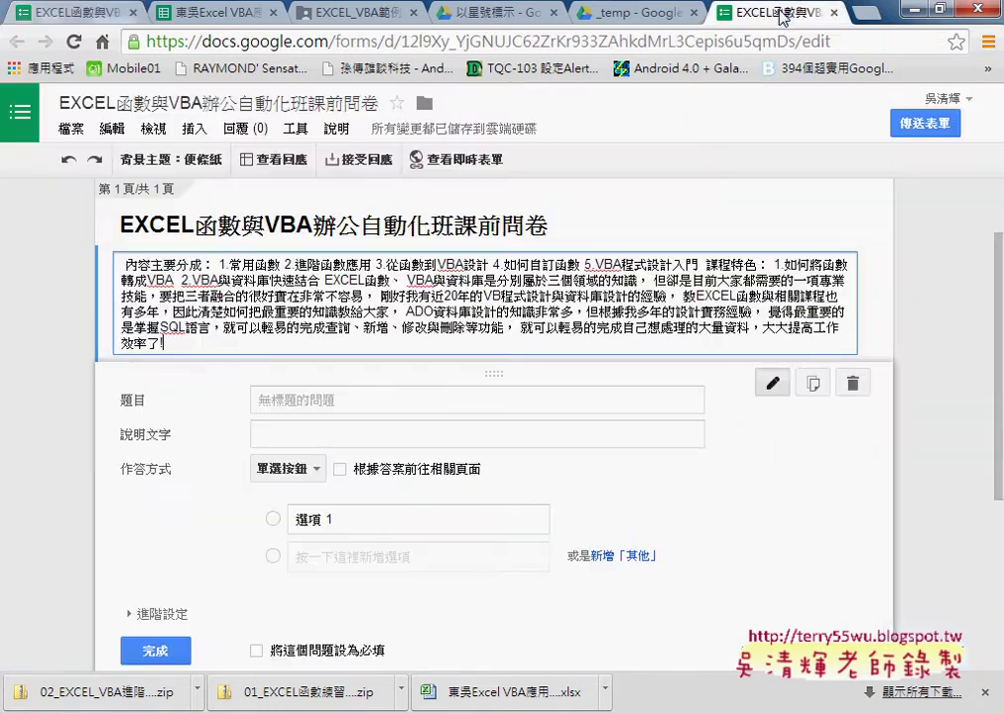
{"action": "left_click", "coordinate": [308, 402]}
{"action": "key", "text": "ctrl+v"}
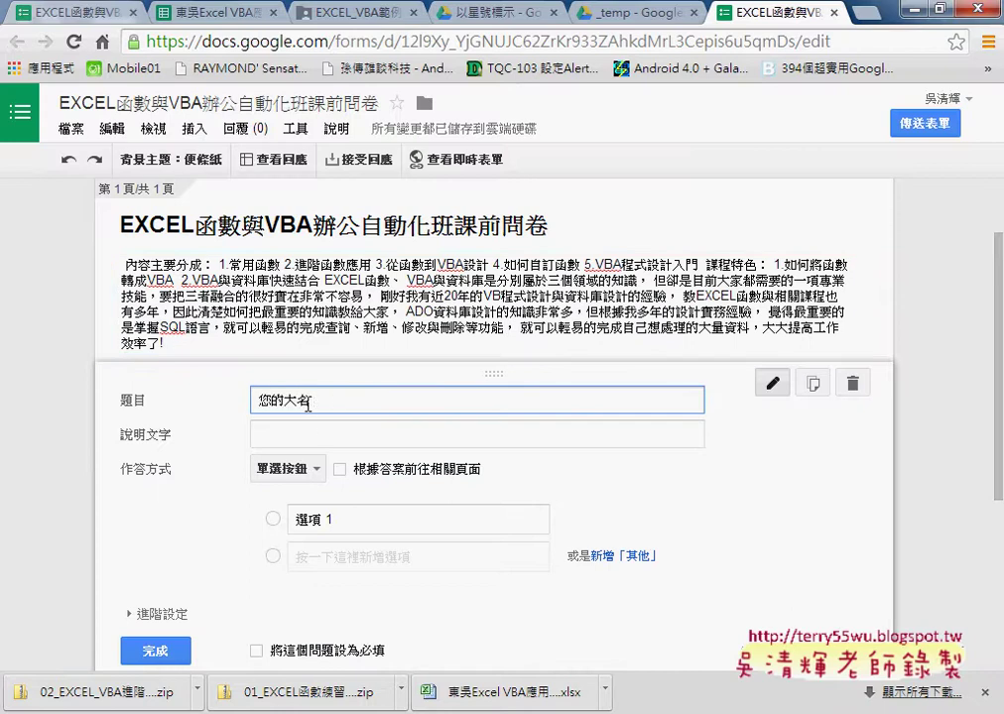
{"action": "left_click", "coordinate": [322, 436]}
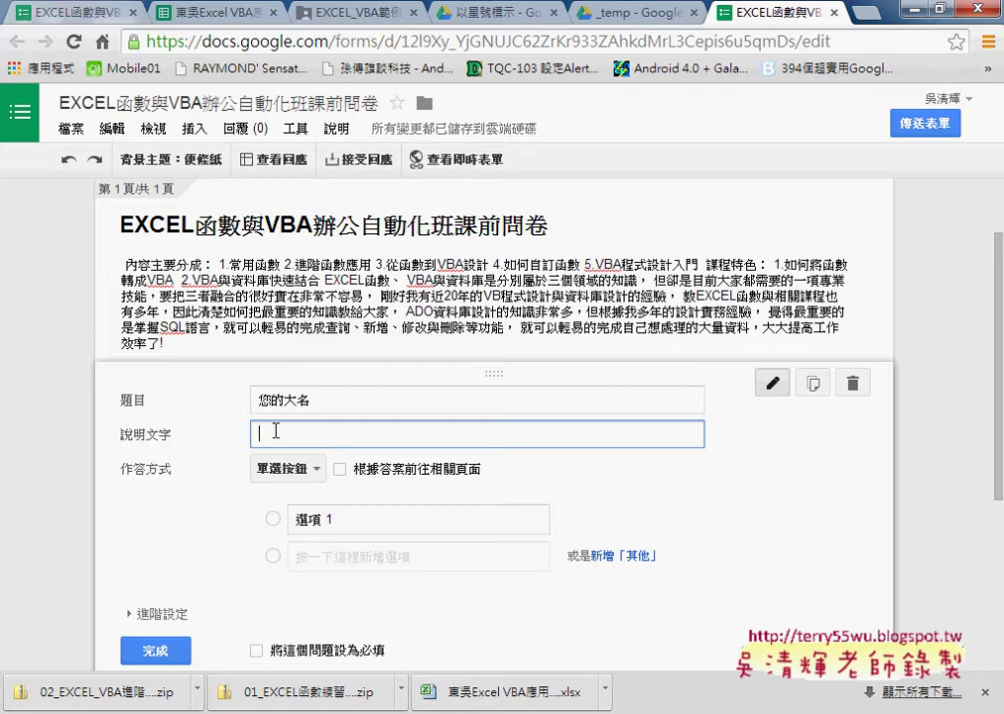
{"action": "scroll", "coordinate": [437, 440], "scroll_direction": "down", "scroll_amount": 2}
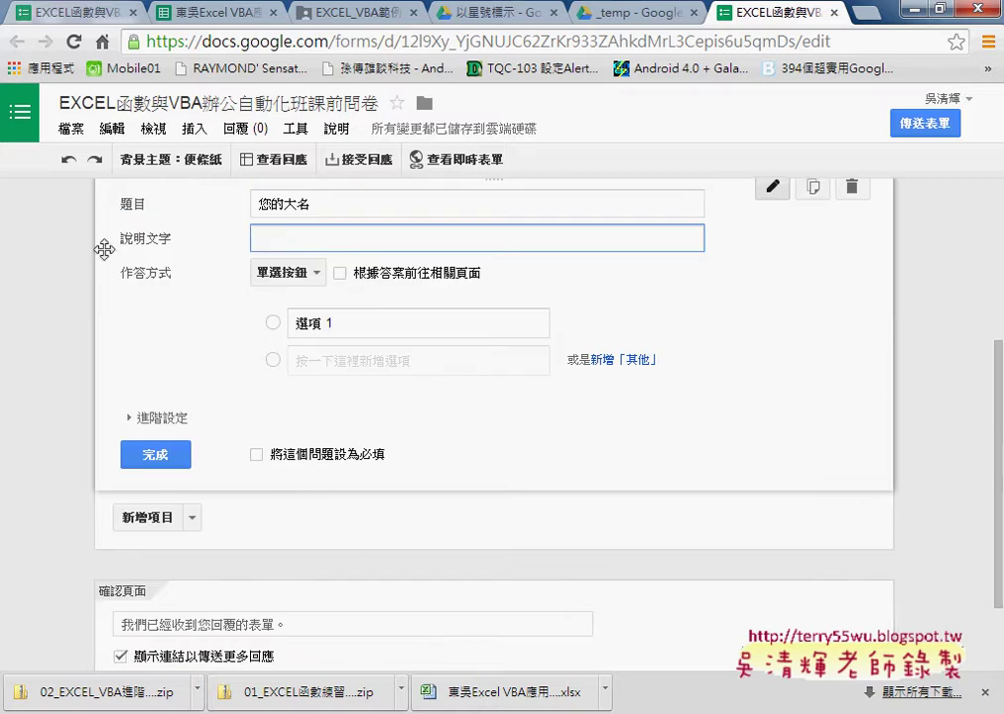
- Set the 您的大名 question's answer type to 單行文字 and tick 將這個問題設為必填
{"action": "left_click", "coordinate": [307, 282]}
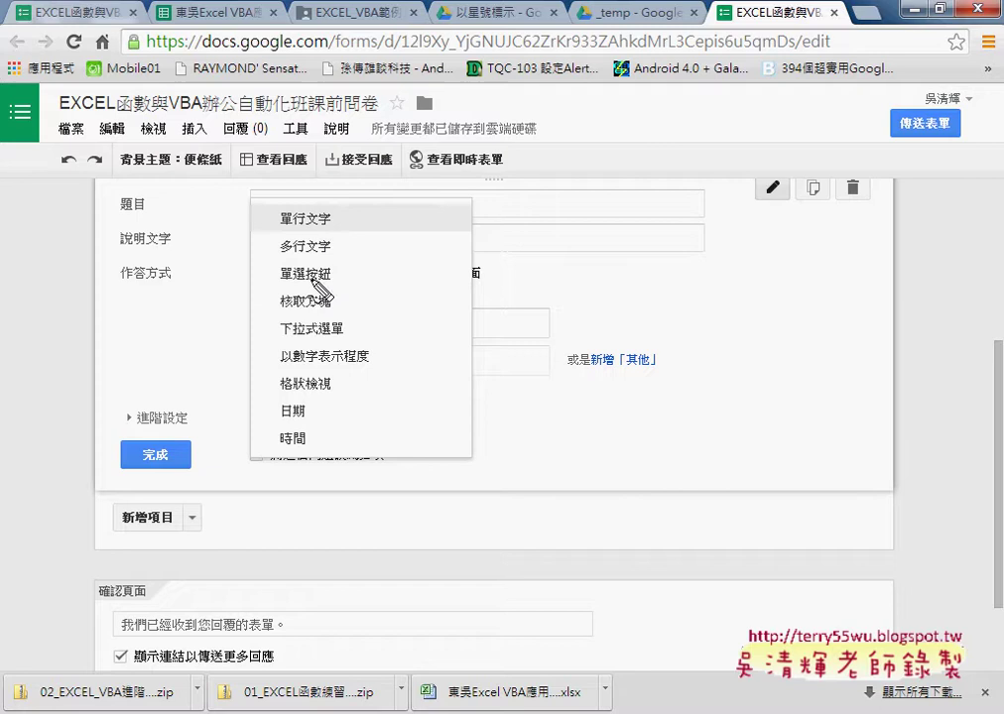
{"action": "mouse_move", "coordinate": [350, 323]}
{"action": "left_mouse_down"}
{"action": "mouse_move", "coordinate": [348, 212]}
{"action": "mouse_move", "coordinate": [338, 315]}
{"action": "left_mouse_up"}
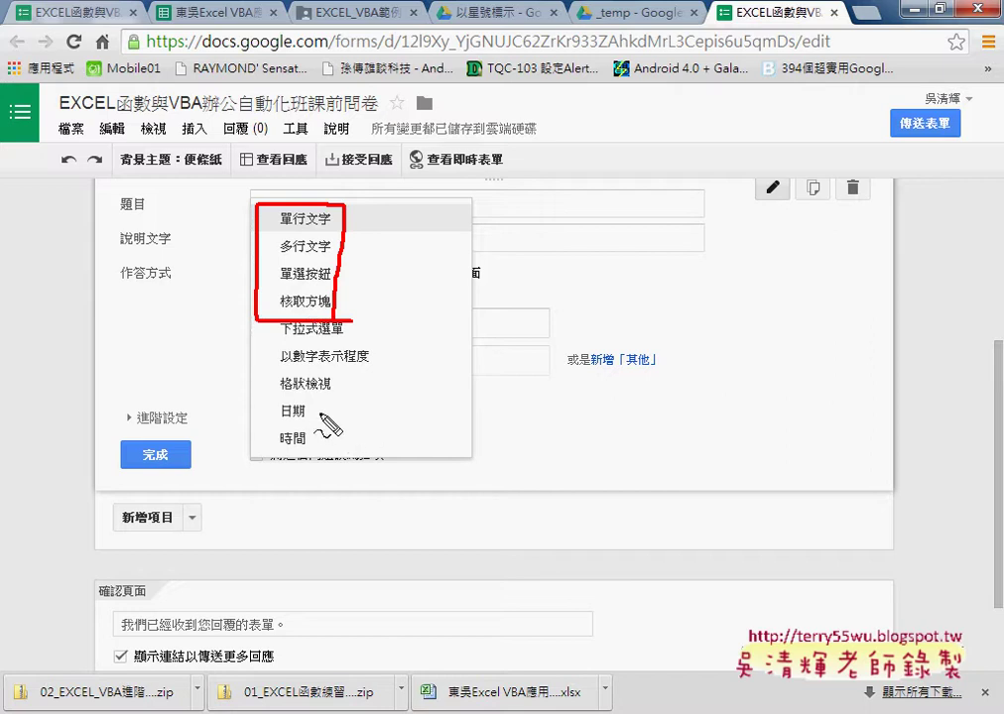
{"action": "key", "text": "Escape"}
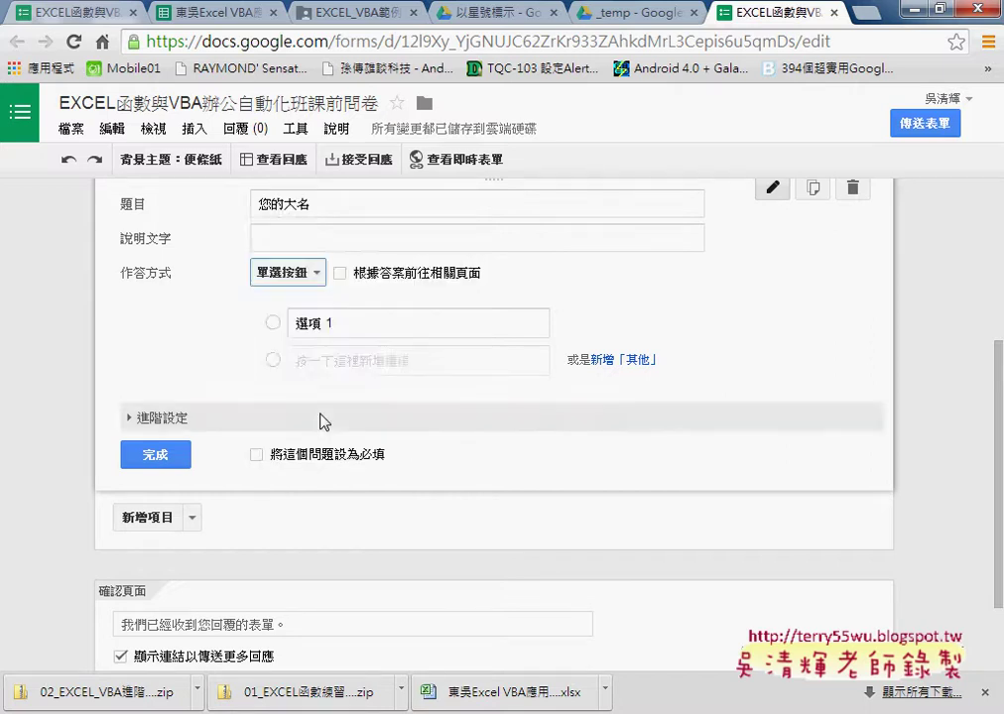
{"action": "left_click", "coordinate": [285, 273]}
{"action": "left_click", "coordinate": [297, 218]}
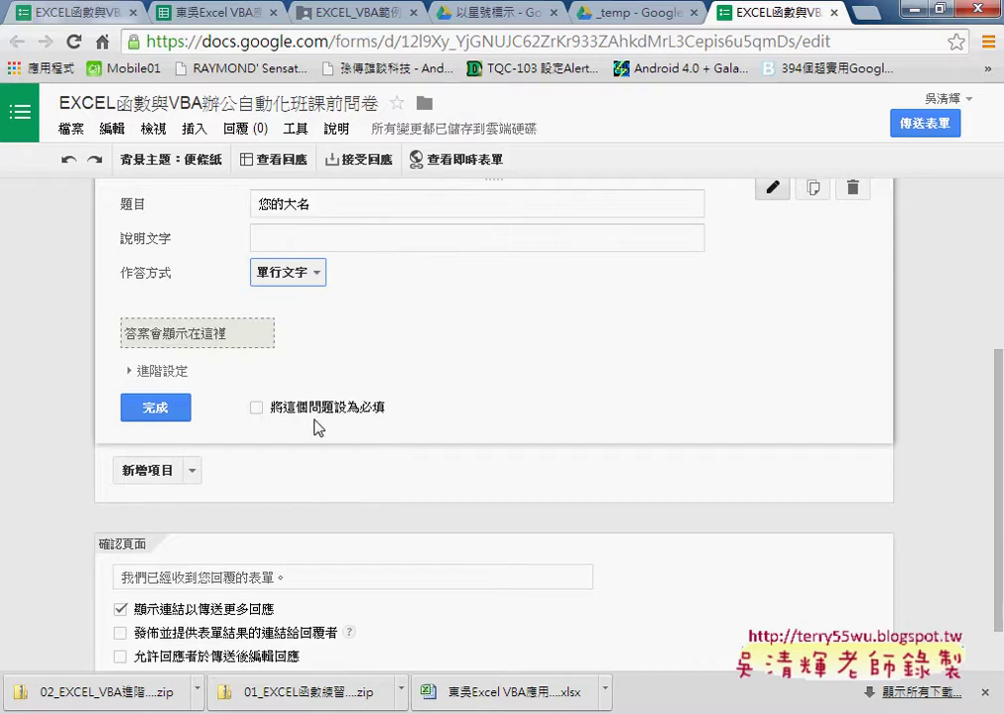
{"action": "left_click", "coordinate": [257, 408]}
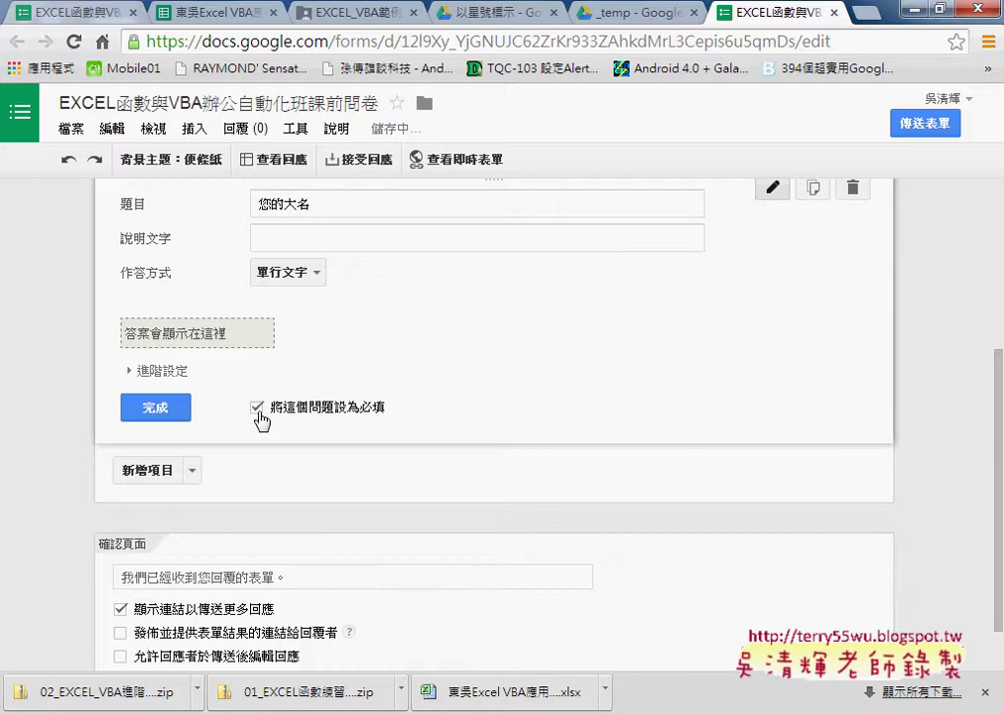
{"action": "left_click", "coordinate": [154, 375]}
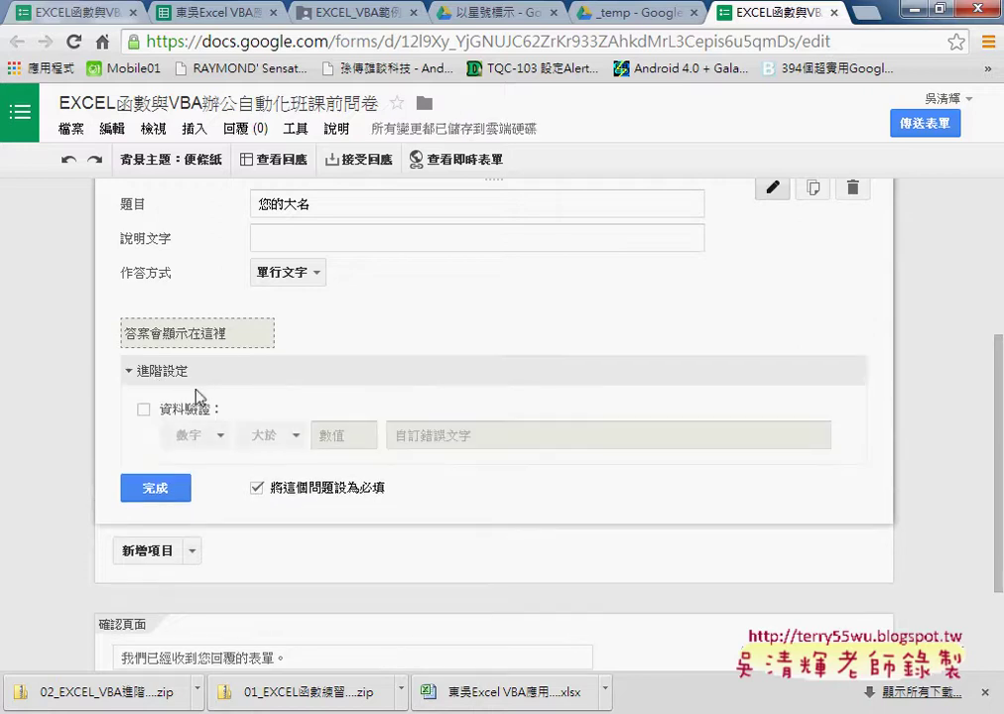
- Turn on data validation for 您的大名 and browse the 文字 (text) condition choices
{"action": "left_click", "coordinate": [145, 410]}
{"action": "left_click", "coordinate": [203, 439]}
{"action": "left_click", "coordinate": [206, 464]}
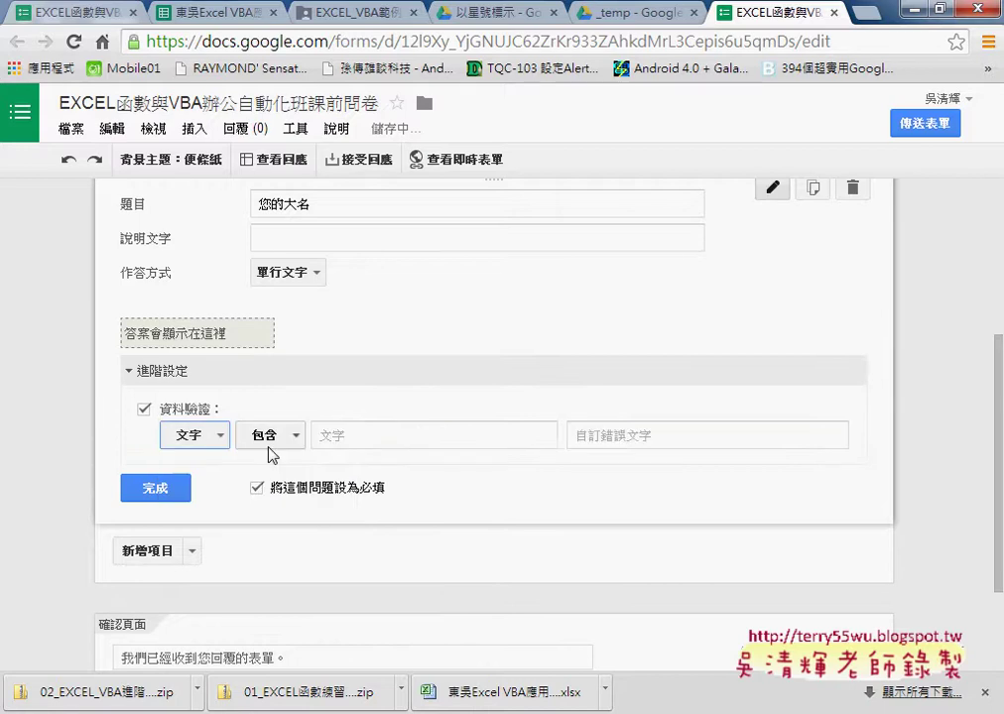
{"action": "left_click", "coordinate": [272, 449]}
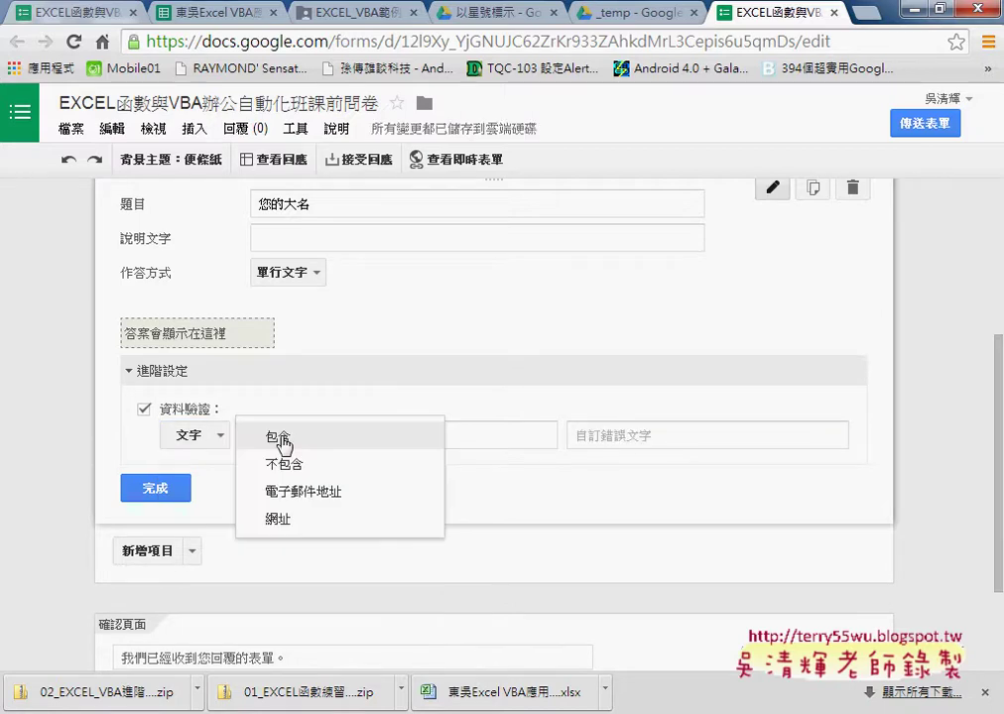
{"action": "left_click", "coordinate": [210, 439]}
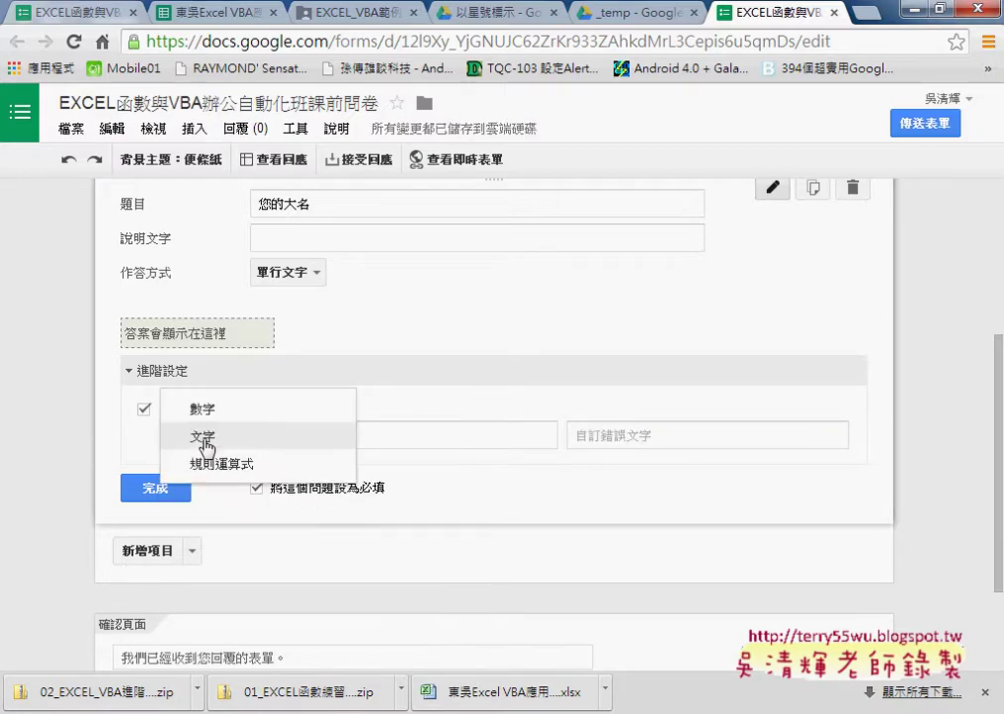
{"action": "left_click", "coordinate": [218, 443]}
{"action": "left_click", "coordinate": [266, 437]}
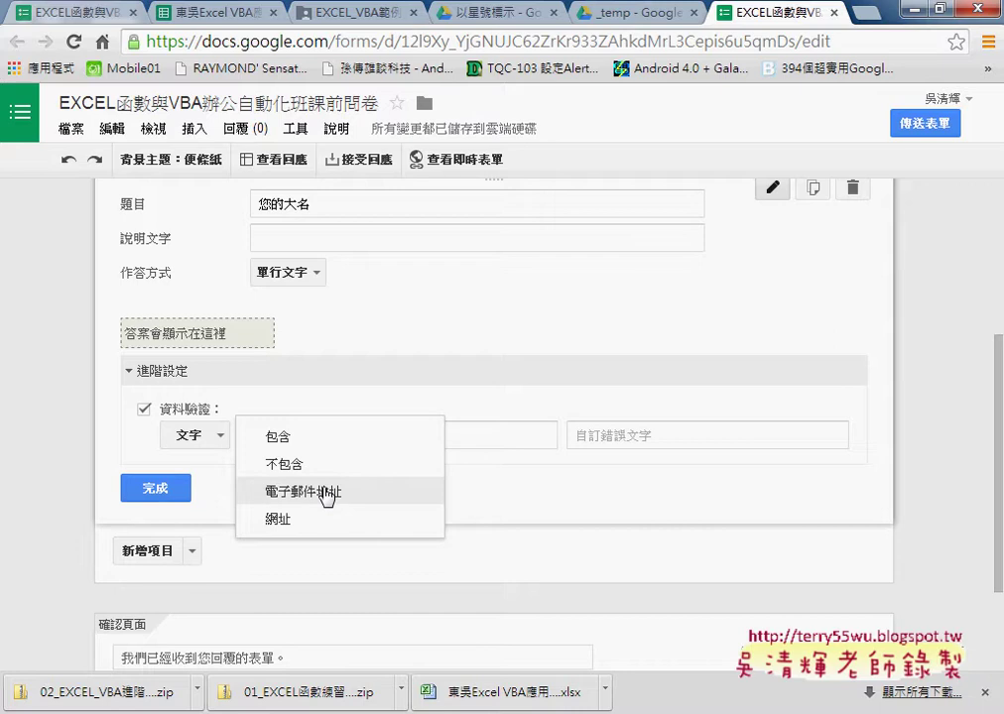
- Try the 規則運算式 and 數字 validation types, then switch data validation back off
{"action": "left_click", "coordinate": [213, 438]}
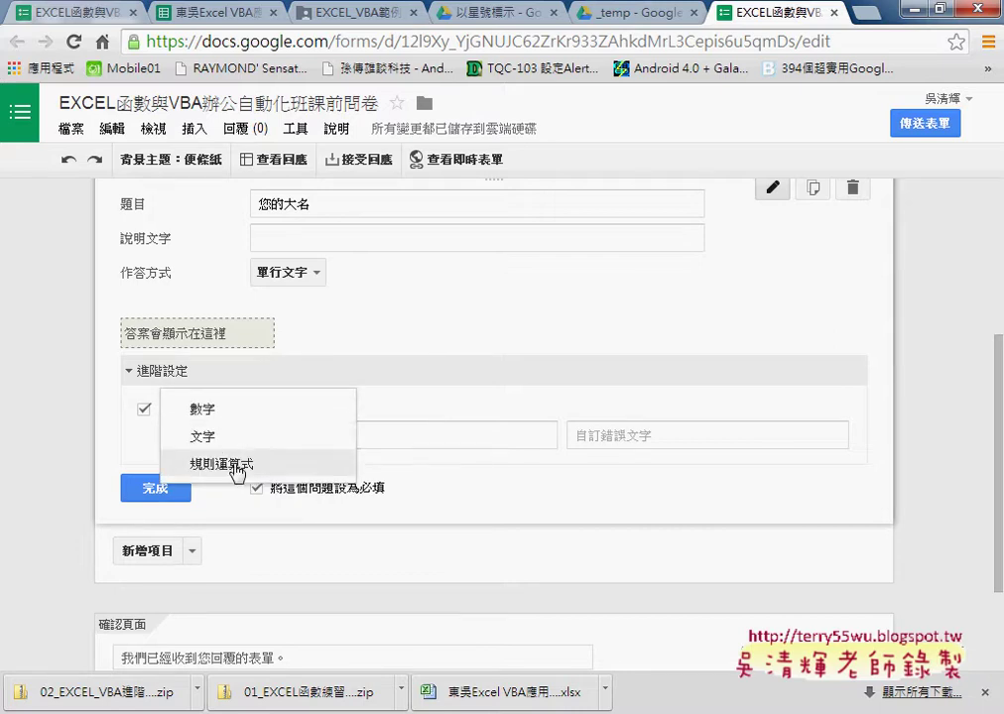
{"action": "left_click", "coordinate": [236, 466]}
{"action": "left_click", "coordinate": [287, 442]}
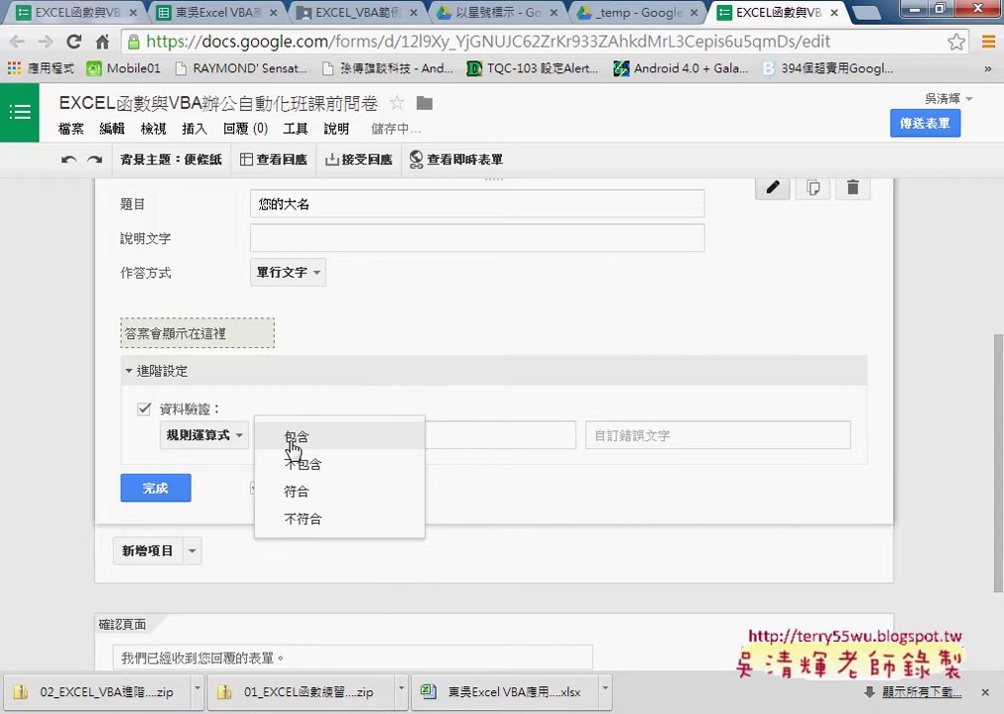
{"action": "left_click", "coordinate": [215, 445]}
{"action": "left_click", "coordinate": [203, 382]}
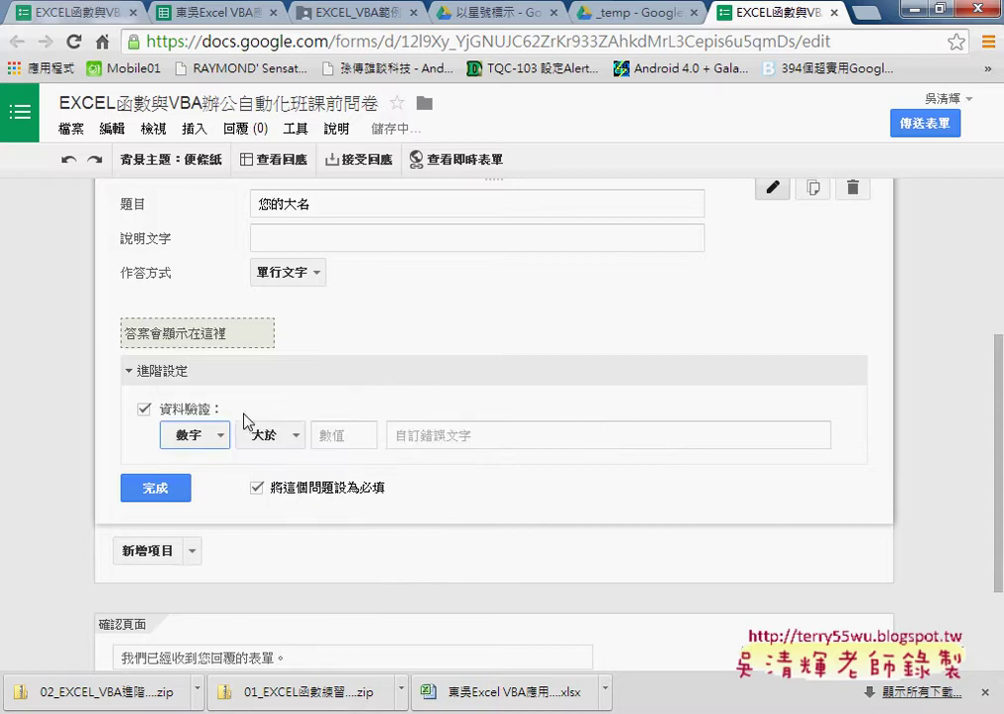
{"action": "left_click", "coordinate": [164, 409]}
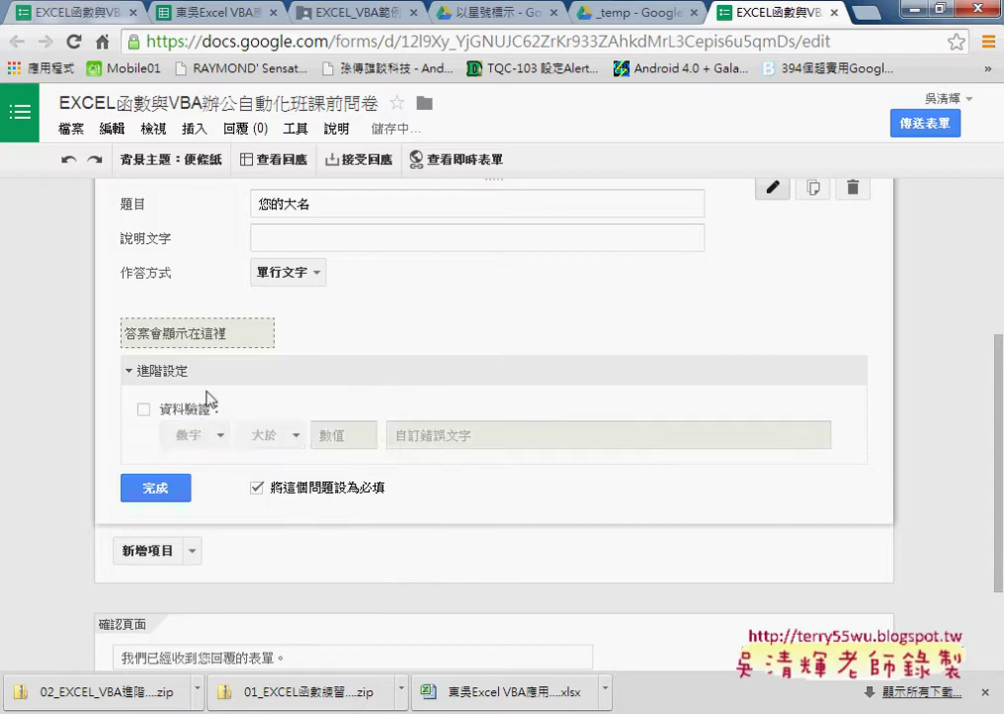
- Finish the required 您的大名 question, then switch to the older live questionnaire for reference
{"action": "left_click", "coordinate": [156, 489]}
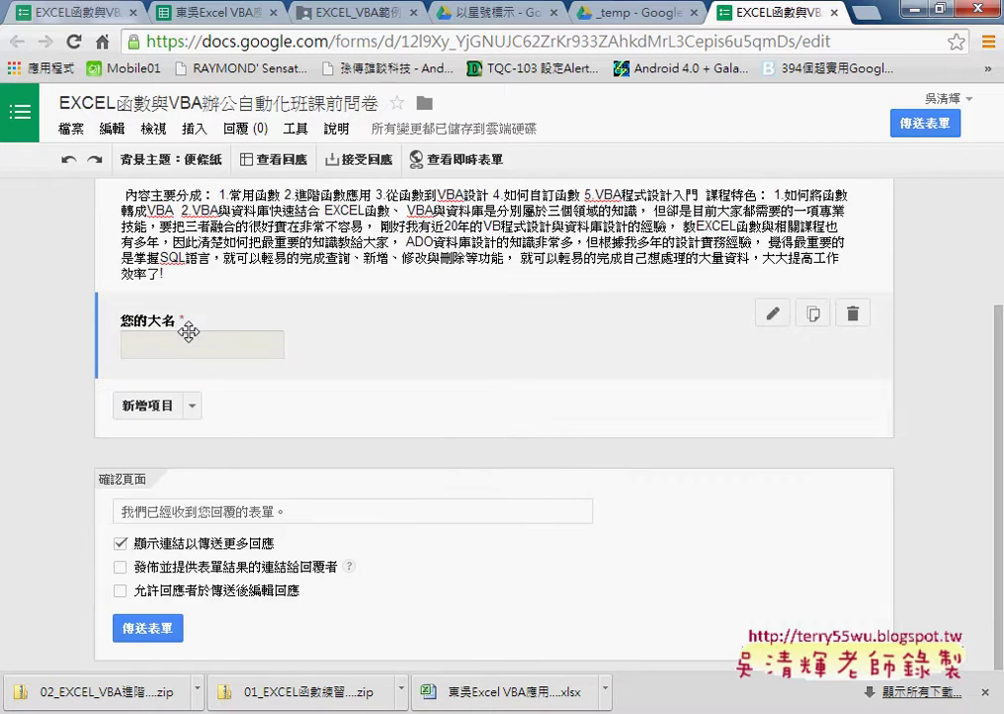
{"action": "left_click", "coordinate": [194, 407]}
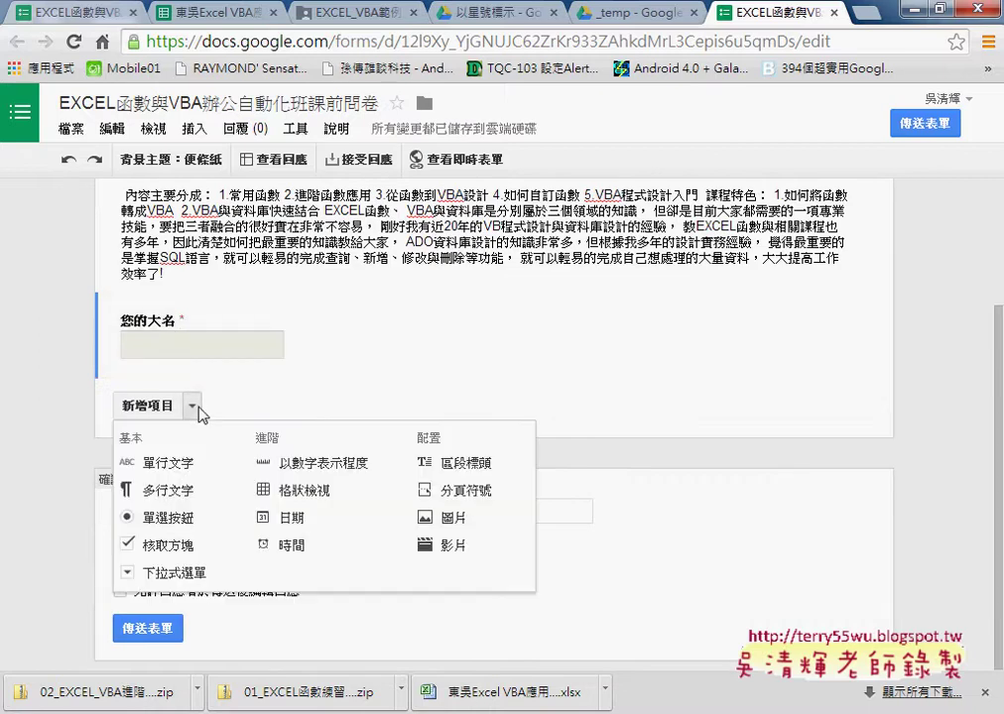
{"action": "left_click", "coordinate": [85, 14]}
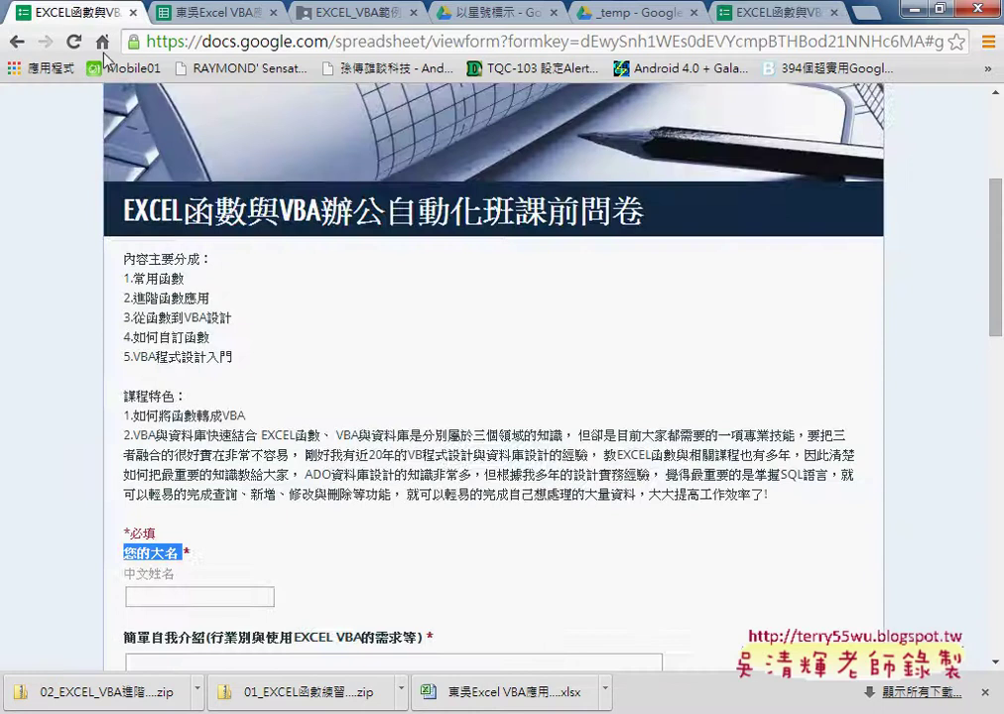
{"action": "scroll", "coordinate": [331, 419], "scroll_direction": "down", "scroll_amount": 2}
{"action": "left_click_drag", "start_coordinate": [124, 442], "coordinate": [200, 446]}
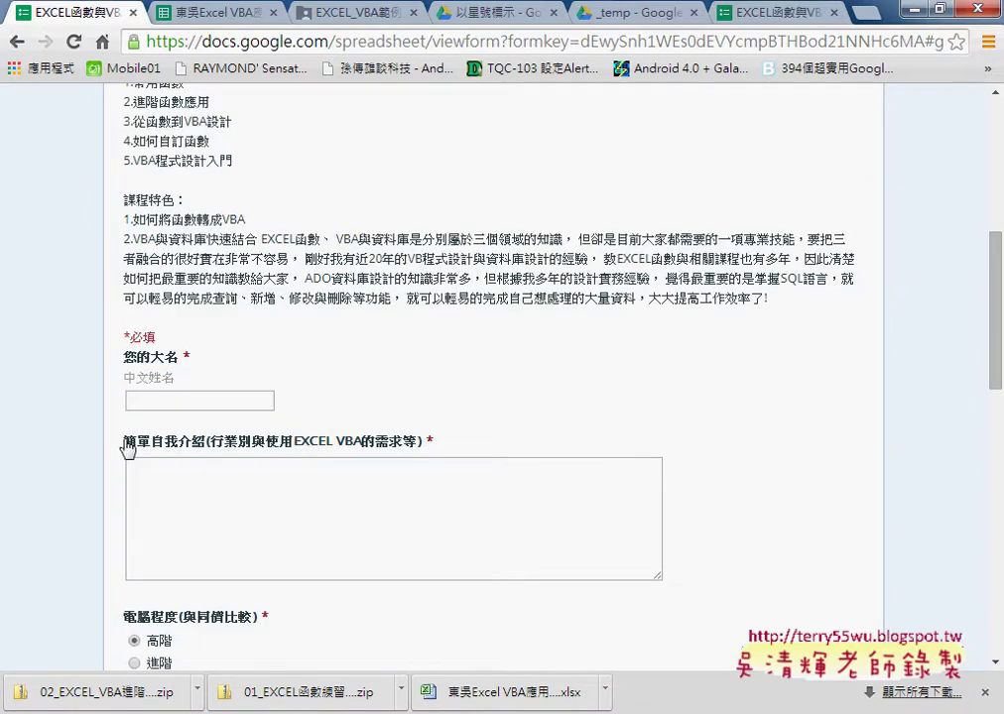
- Examine the old form's 簡單自我介紹 question wording and answer box, then return to the editor
{"action": "left_click", "coordinate": [201, 447]}
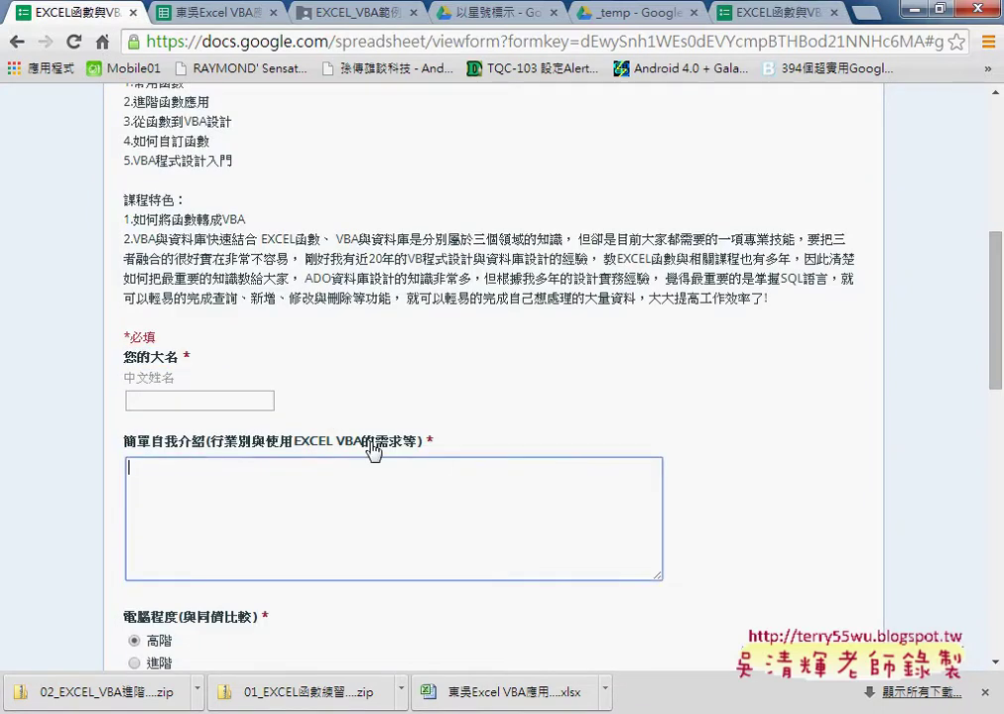
{"action": "left_click_drag", "start_coordinate": [127, 444], "coordinate": [518, 442]}
{"action": "left_click", "coordinate": [205, 449]}
{"action": "left_click", "coordinate": [129, 452]}
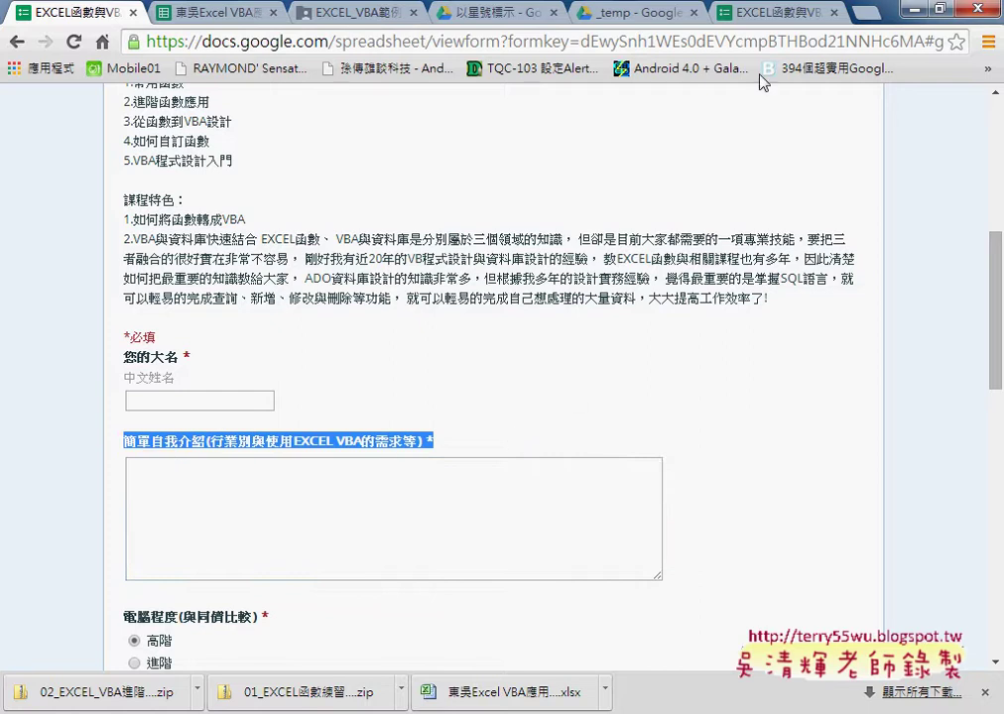
{"action": "left_click", "coordinate": [774, 11]}
- Add a required paragraph-text question titled '簡單自我介紹(行業別與使用EXCEL VBA的需求等)' below the name question
{"action": "left_click", "coordinate": [190, 409]}
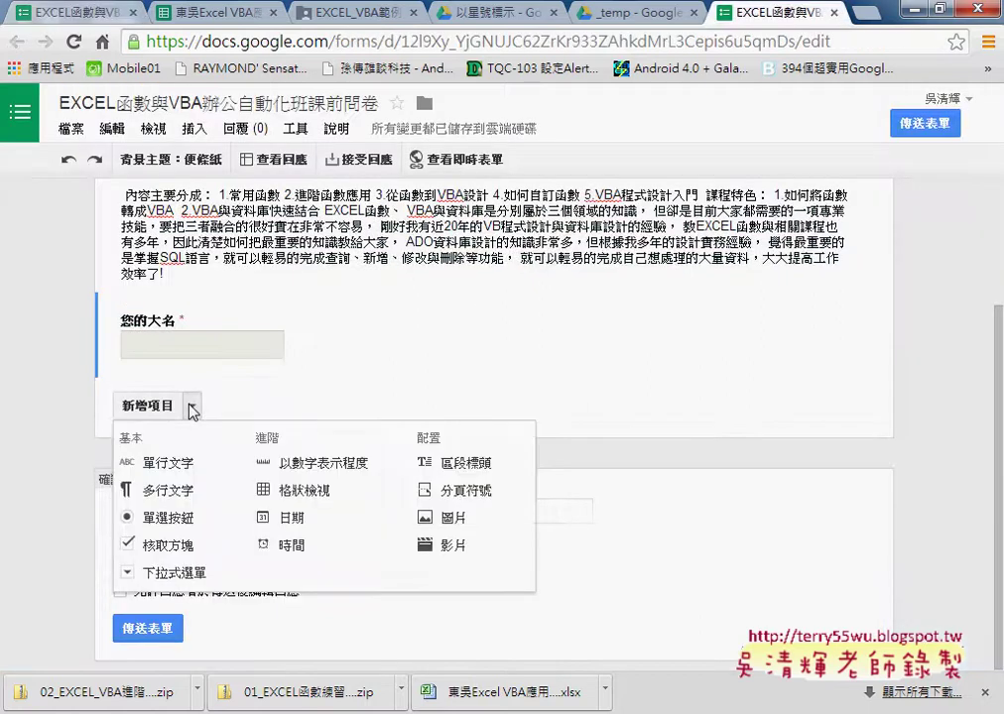
{"action": "left_click", "coordinate": [168, 490]}
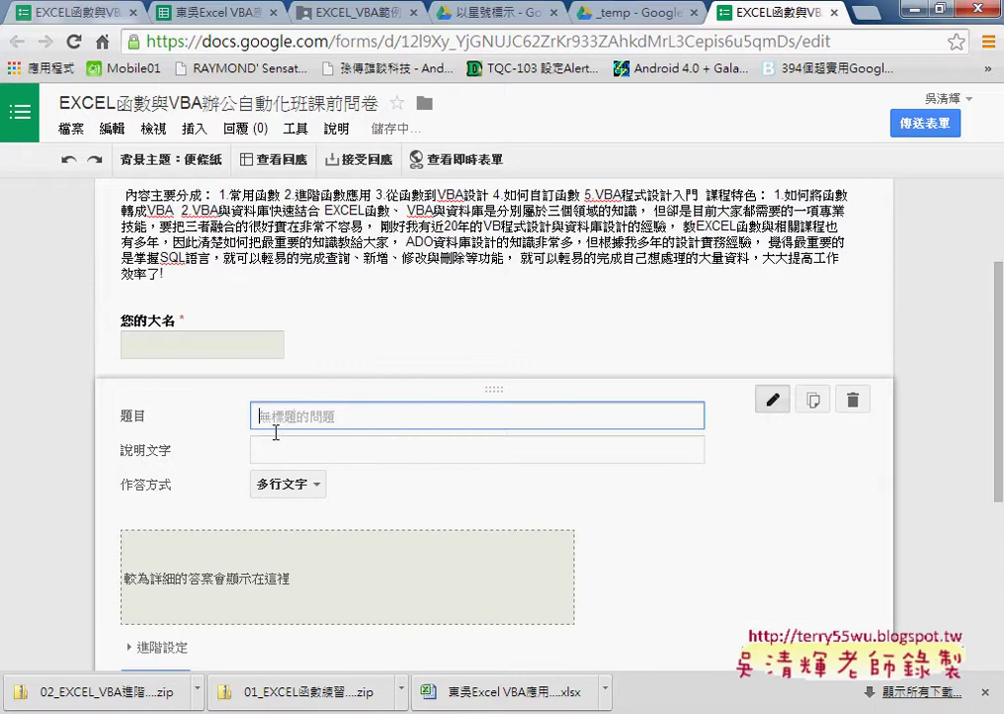
{"action": "type", "text": "簡單自我介紹(行業別與使用EXCEL VBA的需求等) *"}
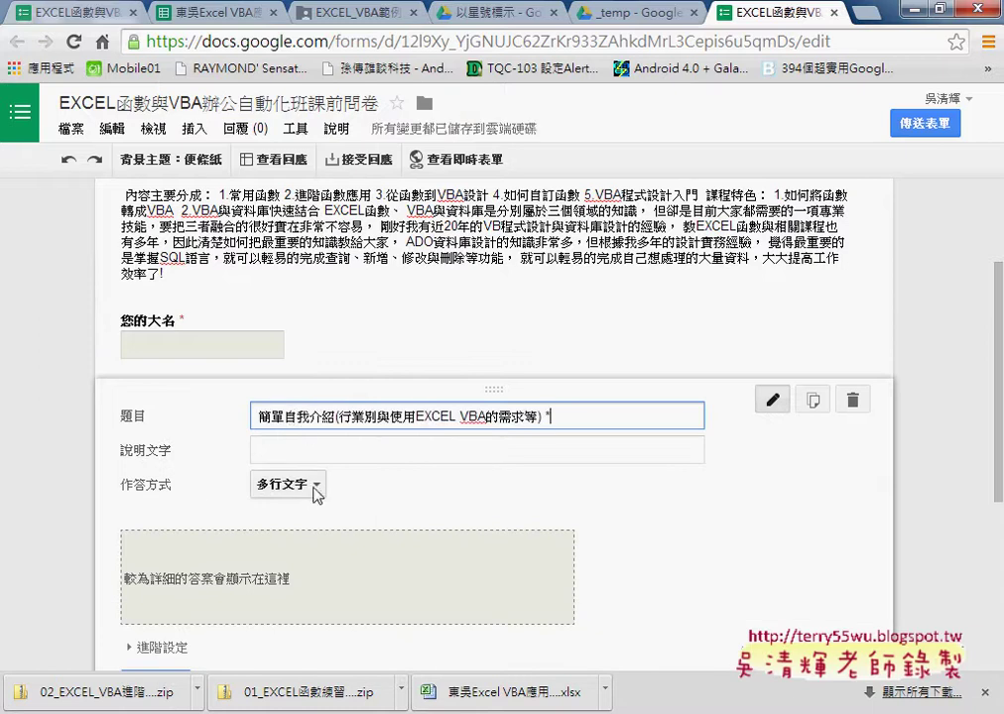
{"action": "scroll", "coordinate": [451, 537], "scroll_direction": "down", "scroll_amount": 1}
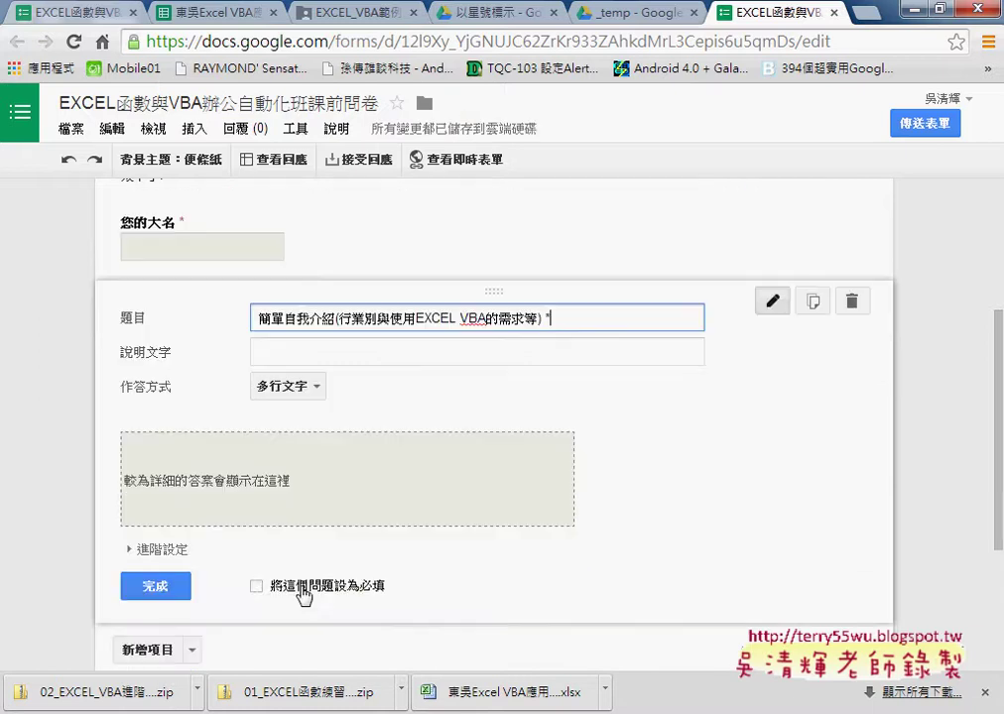
{"action": "left_click", "coordinate": [257, 588]}
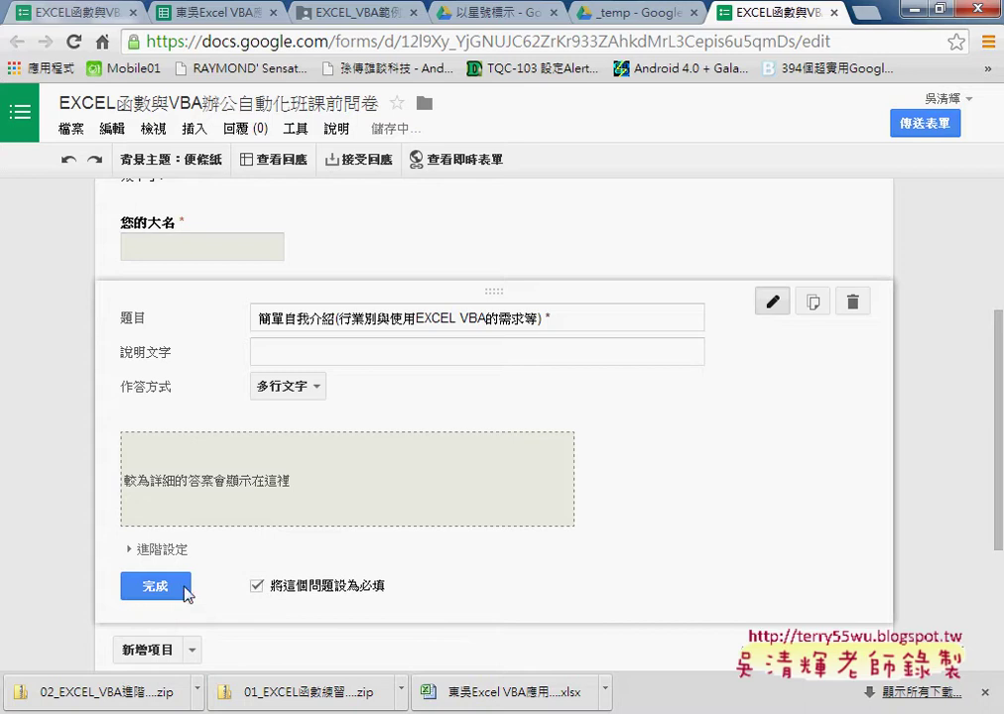
{"action": "left_click", "coordinate": [157, 586]}
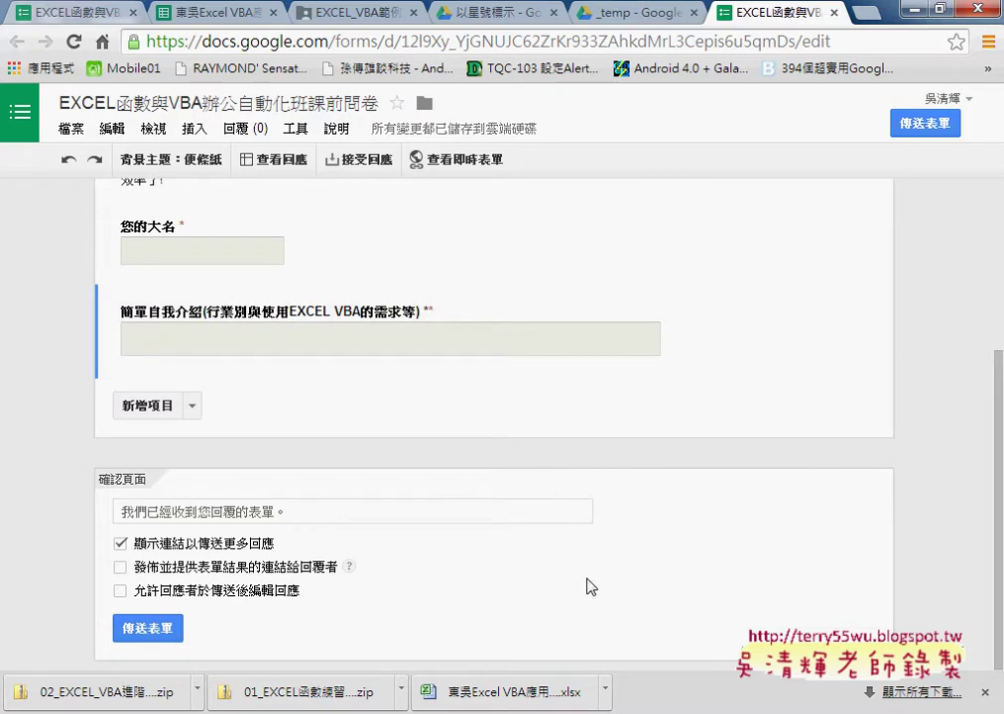
{"action": "scroll", "coordinate": [457, 613], "scroll_direction": "up", "scroll_amount": 2}
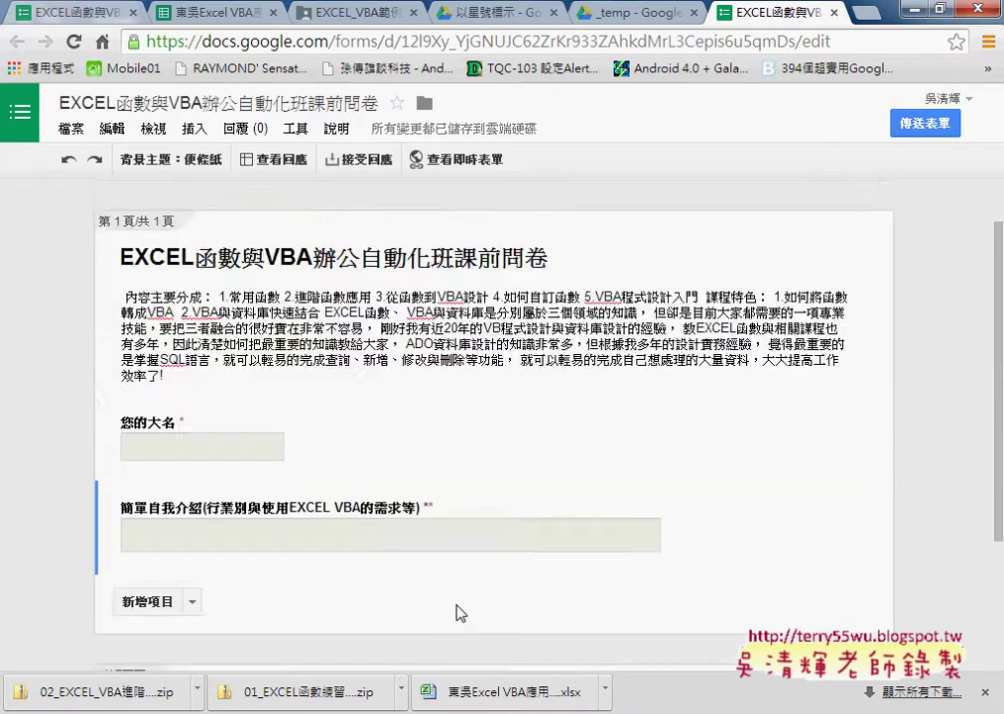
{"action": "scroll", "coordinate": [459, 612], "scroll_direction": "down", "scroll_amount": 2}
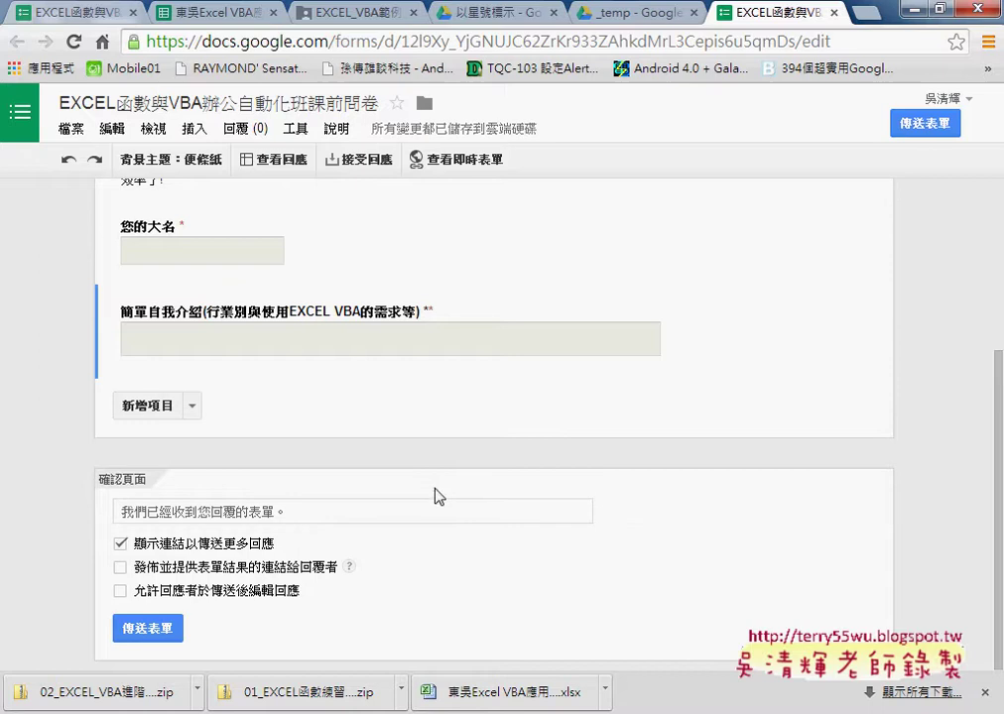
{"action": "left_click", "coordinate": [487, 169]}
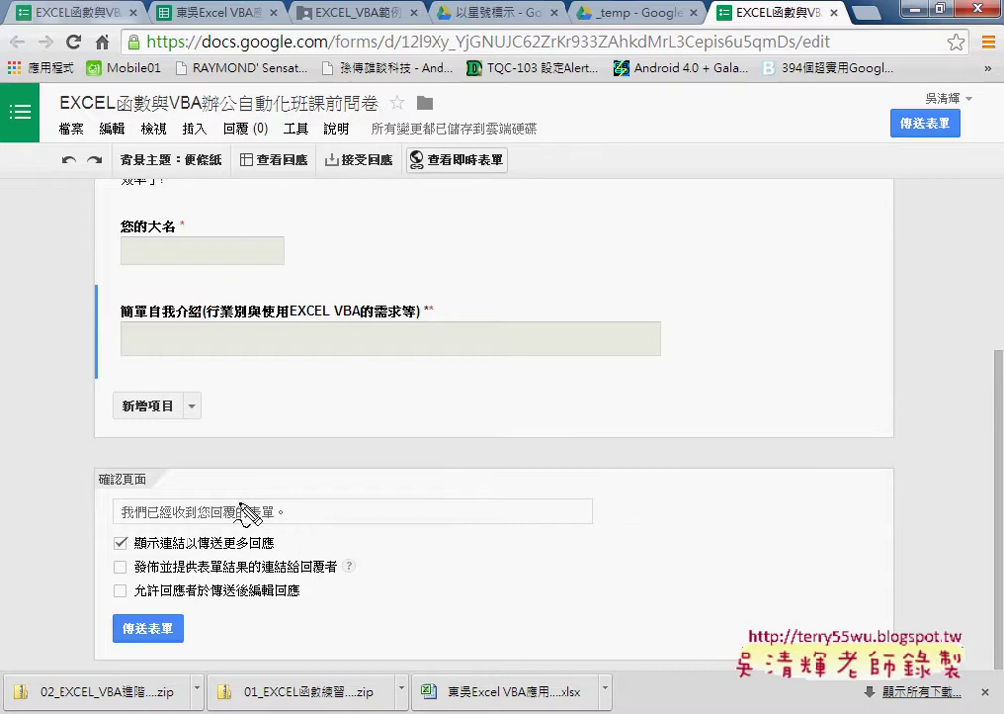
{"action": "mouse_move", "coordinate": [502, 185]}
{"action": "left_mouse_down"}
{"action": "mouse_move", "coordinate": [411, 151]}
{"action": "mouse_move", "coordinate": [506, 179]}
{"action": "left_mouse_up"}
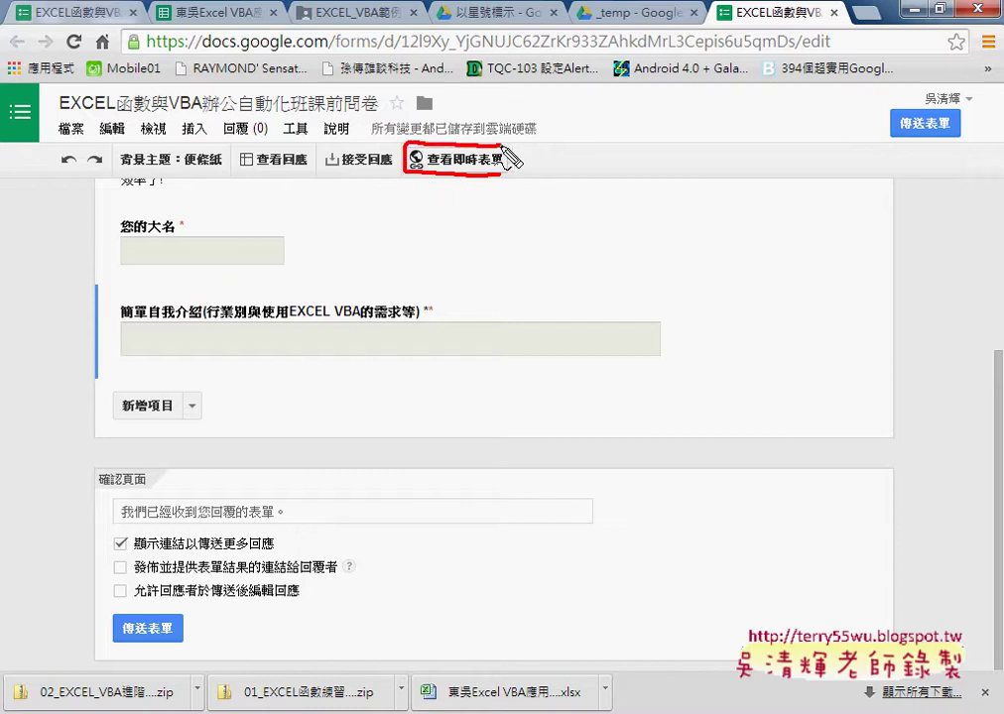
{"action": "key", "text": "Escape"}
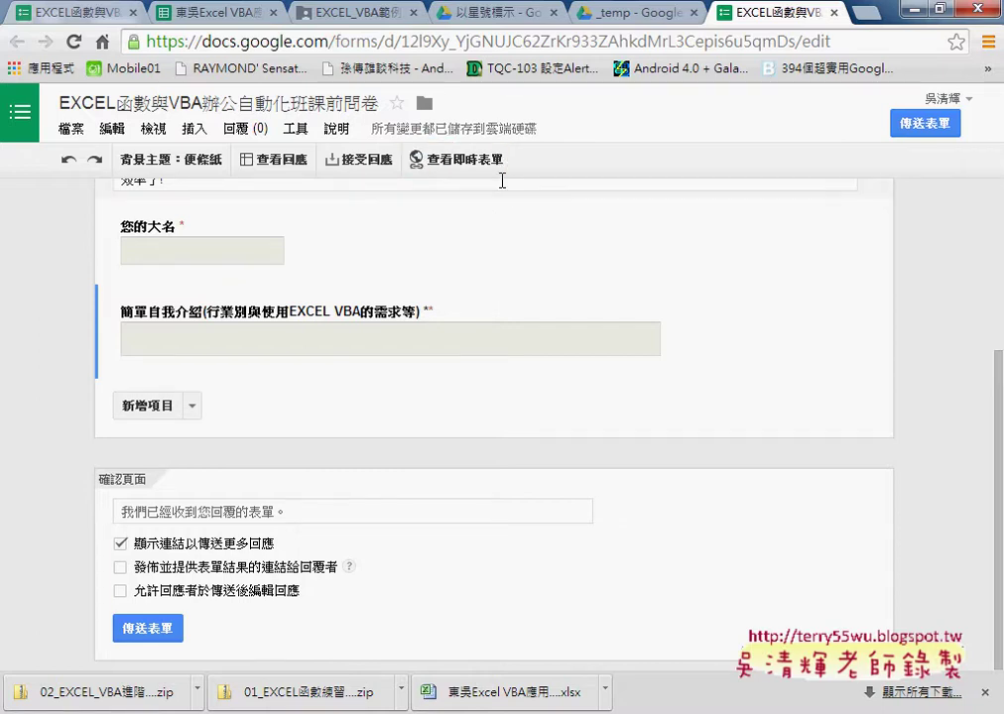
- Open the live form in a new tab and copy its web address from the address bar
{"action": "left_click", "coordinate": [483, 175]}
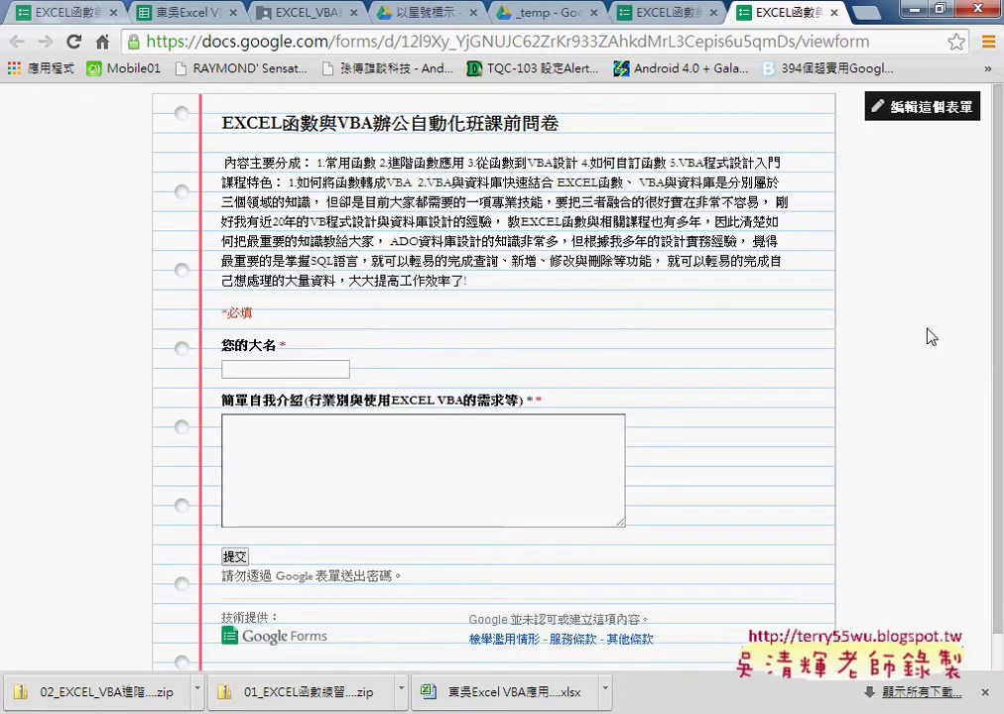
{"action": "scroll", "coordinate": [578, 328], "scroll_direction": "down", "scroll_amount": 1}
{"action": "scroll", "coordinate": [645, 349], "scroll_direction": "up", "scroll_amount": 1}
{"action": "left_click", "coordinate": [633, 43]}
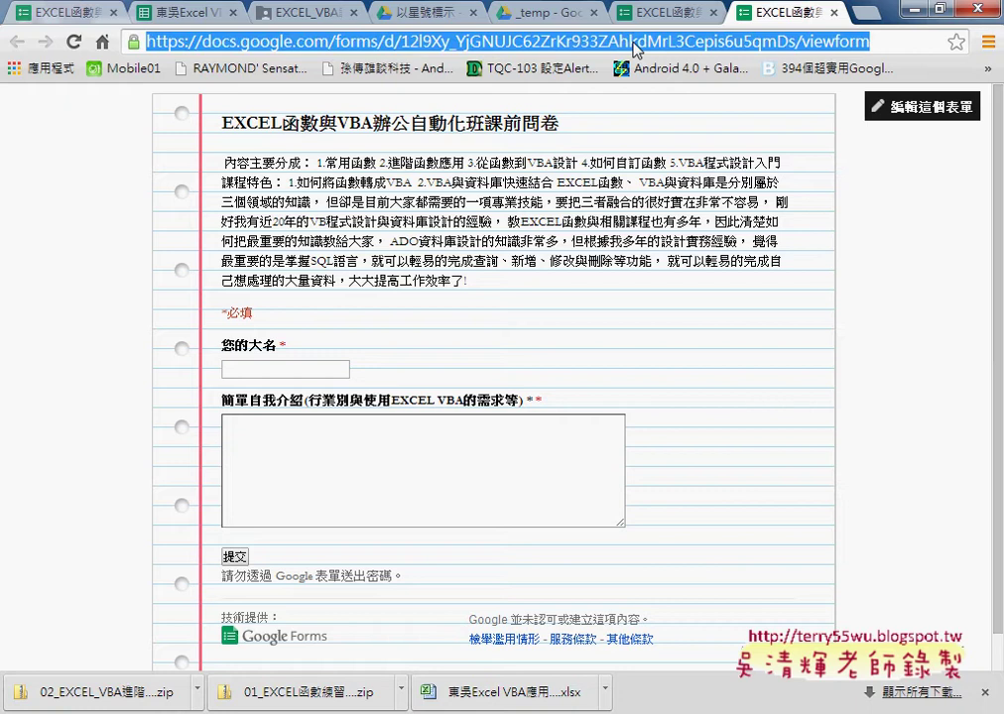
{"action": "right_click", "coordinate": [663, 48]}
{"action": "left_click", "coordinate": [687, 110]}
{"action": "left_click", "coordinate": [229, 369]}
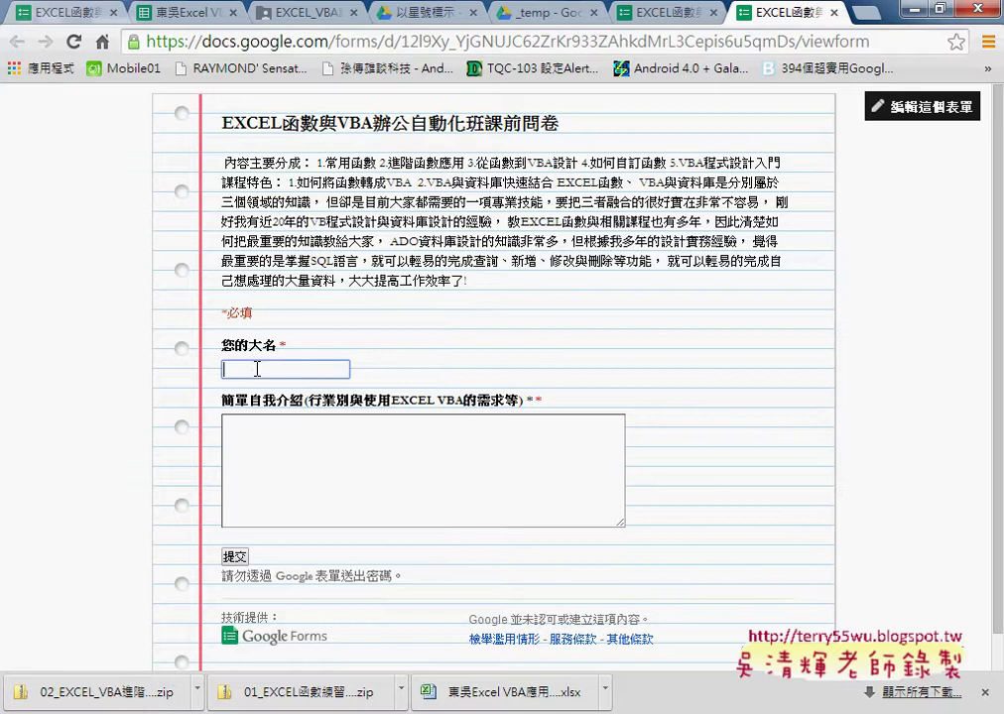
{"action": "left_click", "coordinate": [670, 13]}
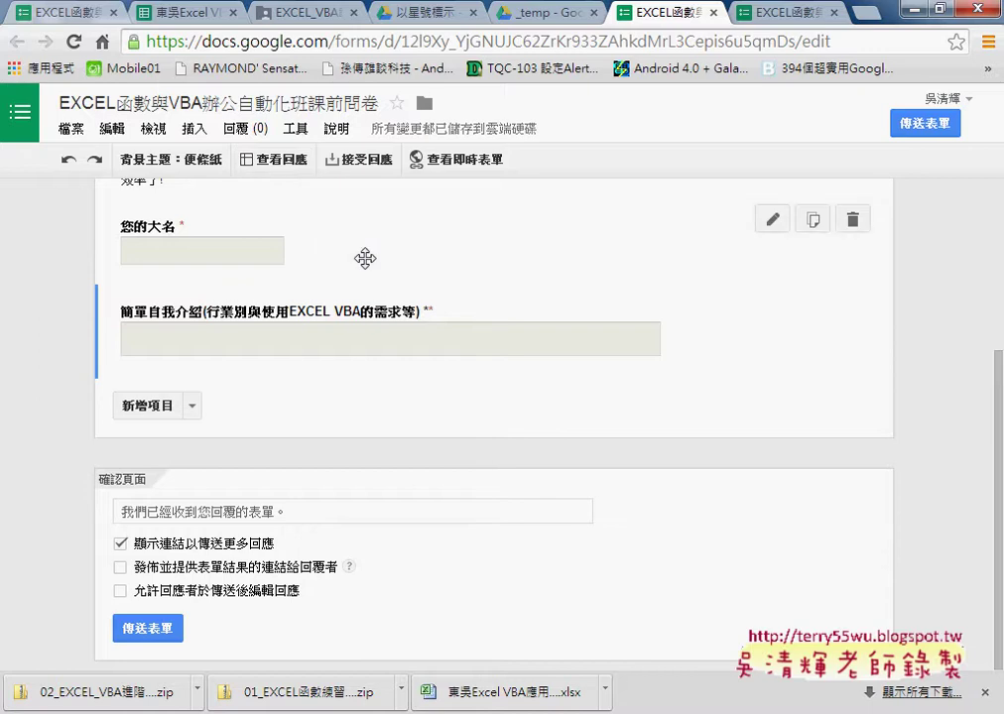
{"action": "mouse_move", "coordinate": [364, 258]}
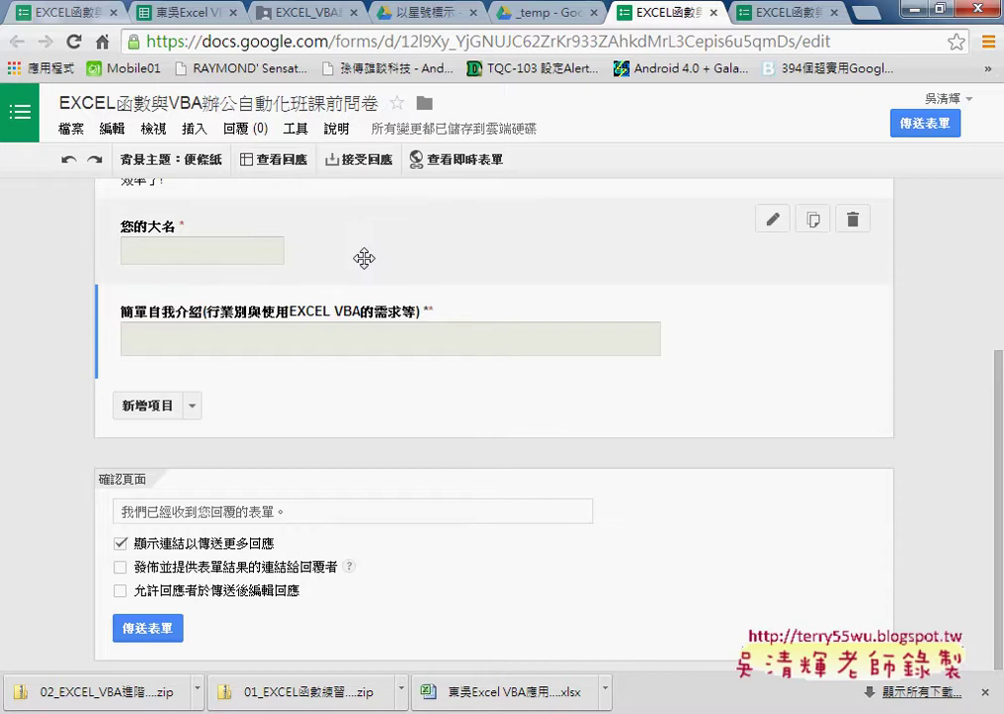
- Open the responses spreadsheet, review its File download formats, then switch to the EXCEL_VBA範例補充資料(103) Drive tab
{"action": "left_click", "coordinate": [269, 159]}
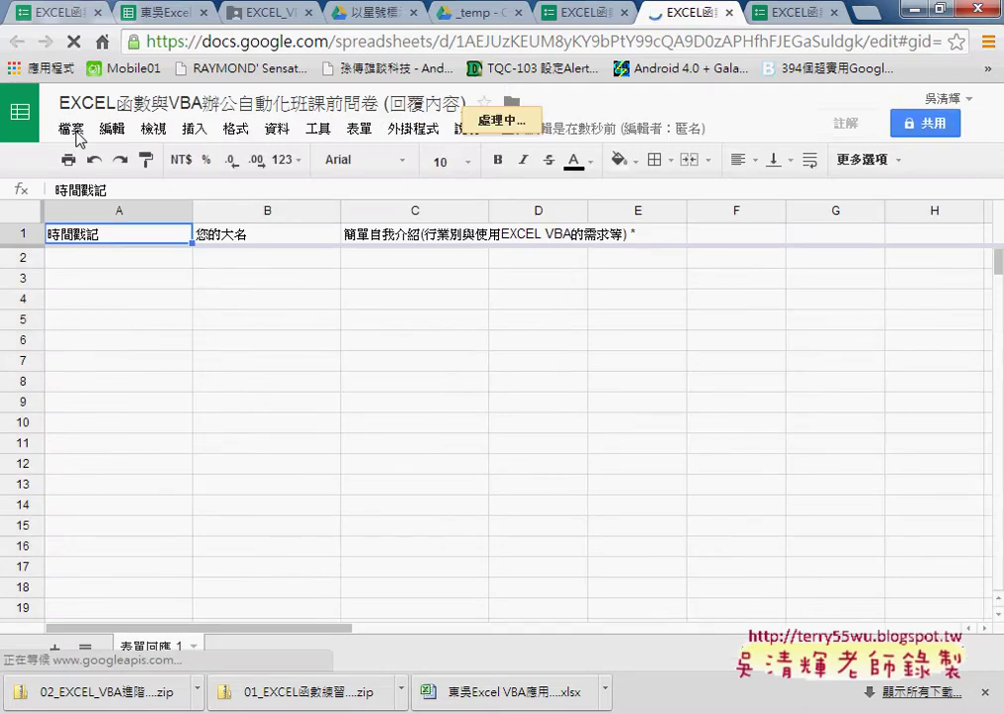
{"action": "left_click", "coordinate": [77, 133]}
{"action": "mouse_move", "coordinate": [111, 448]}
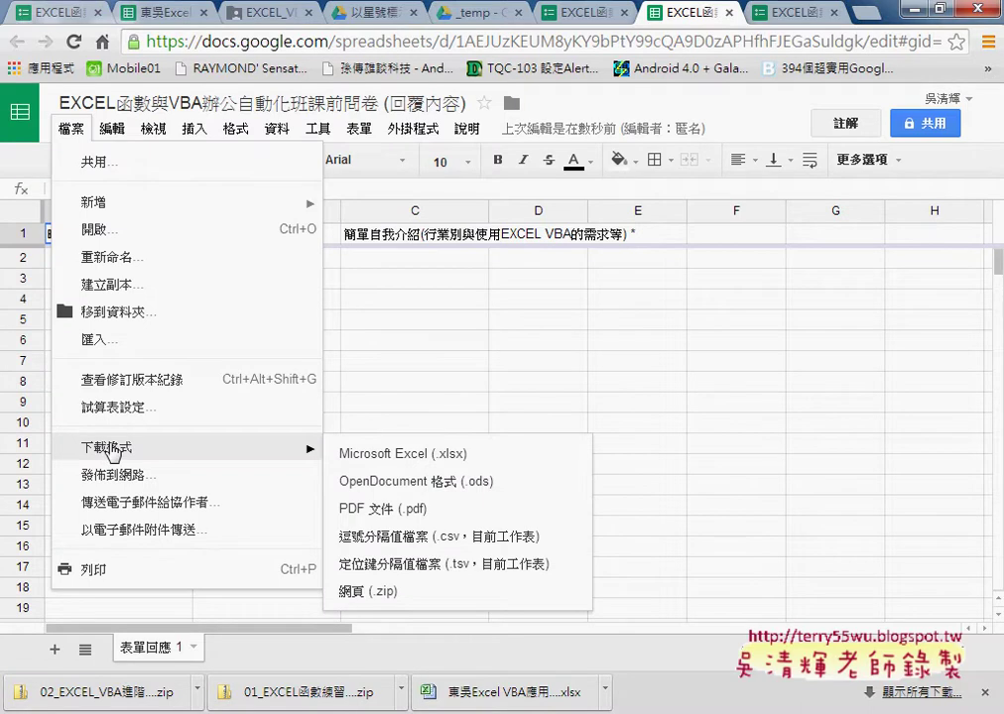
{"action": "left_click", "coordinate": [535, 347]}
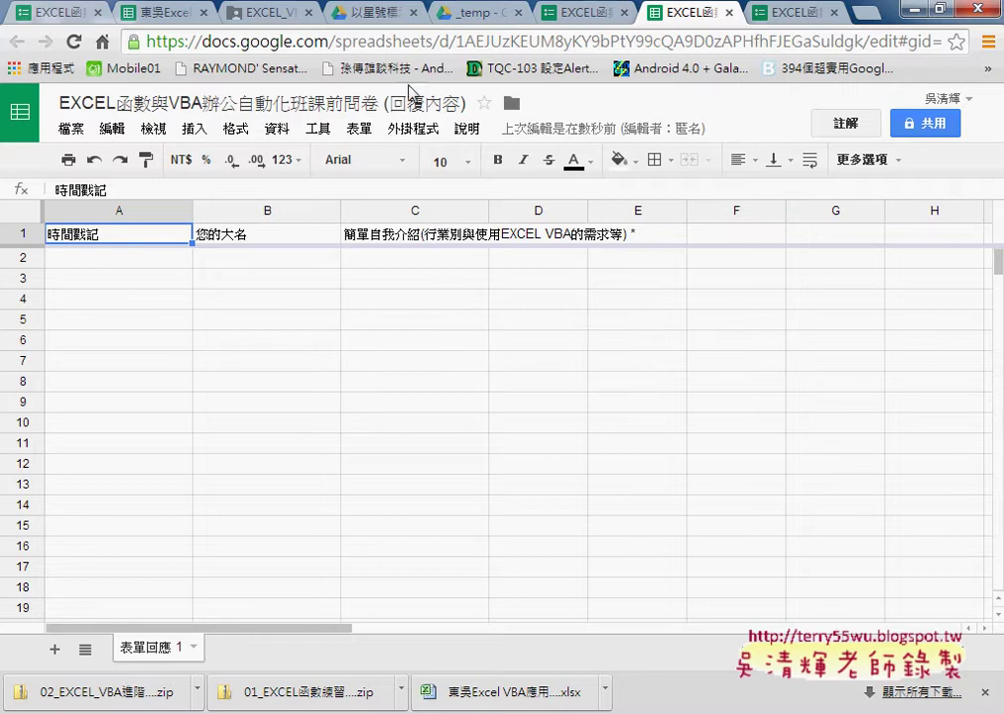
{"action": "left_click", "coordinate": [260, 12]}
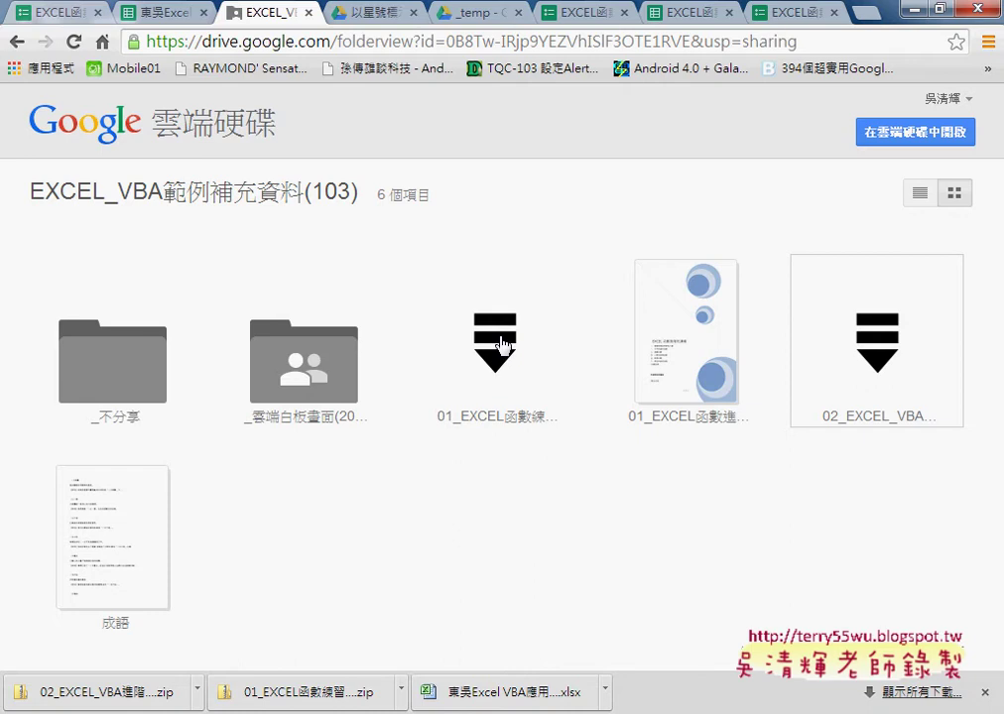
- Minimize Chrome and select the 2文字與資料函數 workbook in the 課程練習題 folder
{"action": "left_click", "coordinate": [909, 9]}
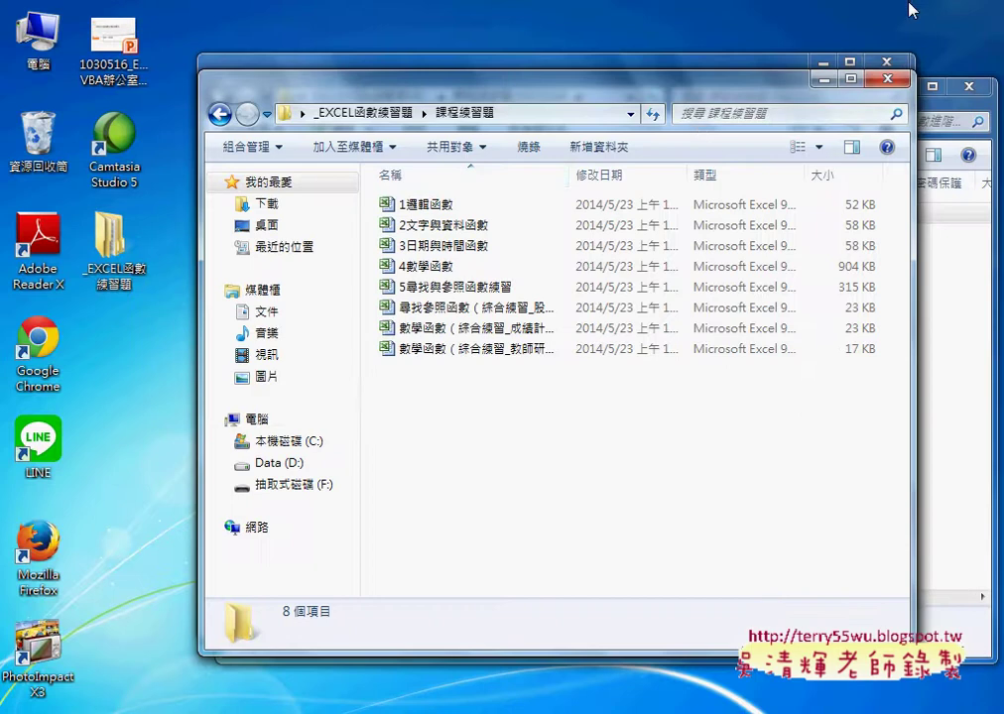
{"action": "left_click", "coordinate": [470, 228]}
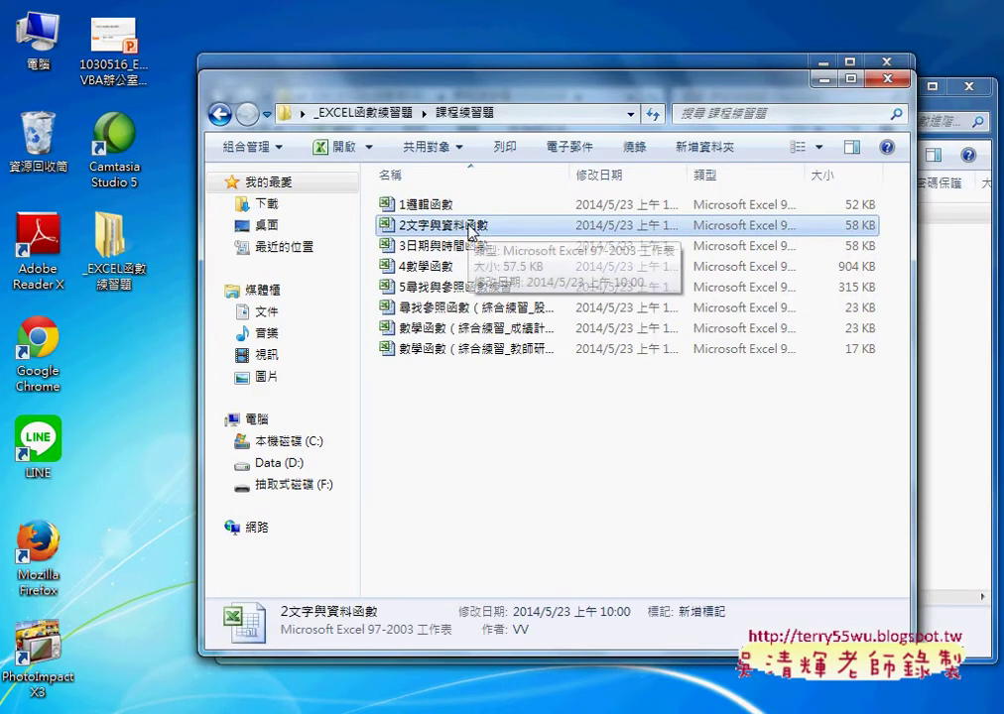